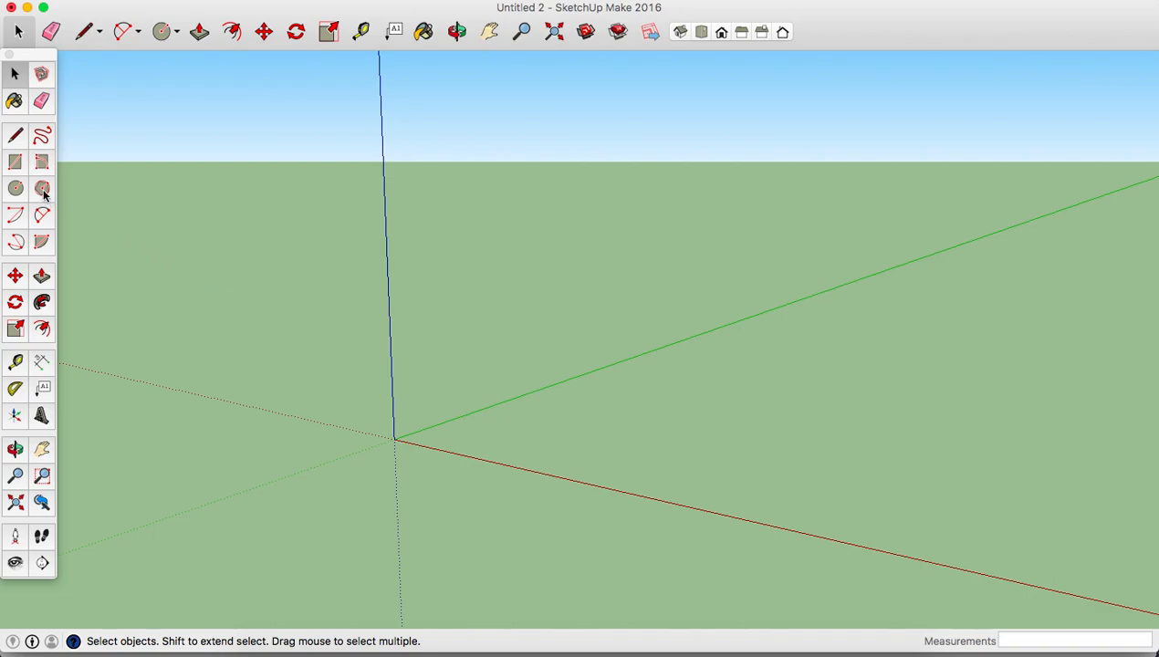
- Draw a ground rectangle about 3.09 m by 4.22 m from the origin and pull it up about 2.79 m into a box
{"action": "left_click", "coordinate": [14, 162]}
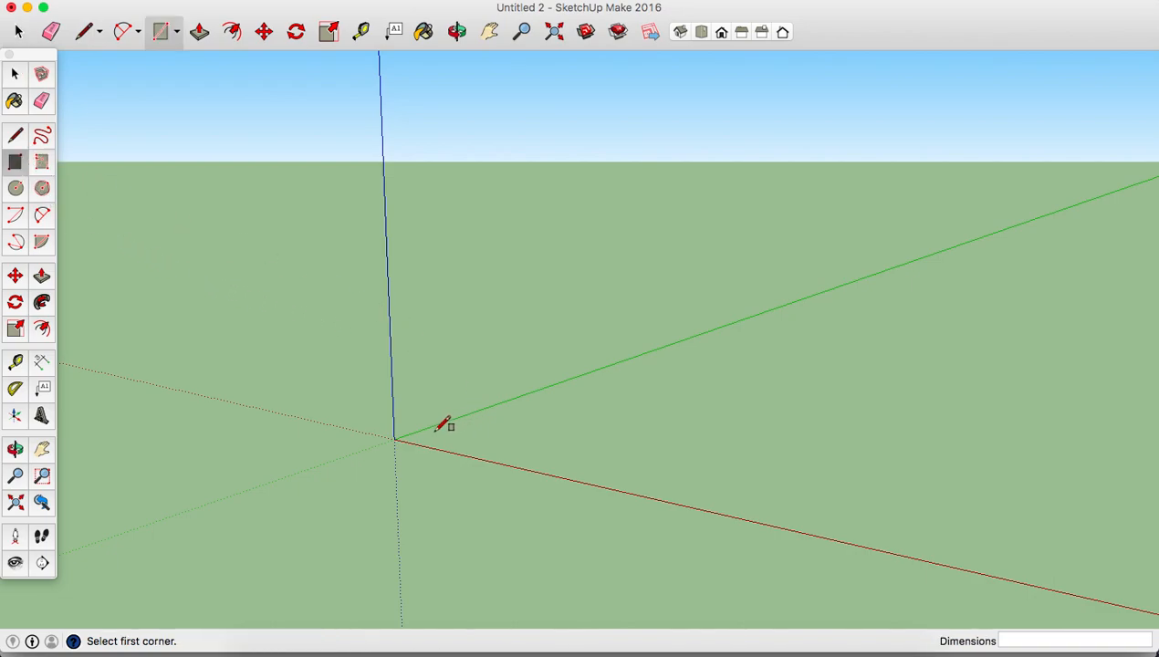
{"action": "left_click", "coordinate": [395, 438]}
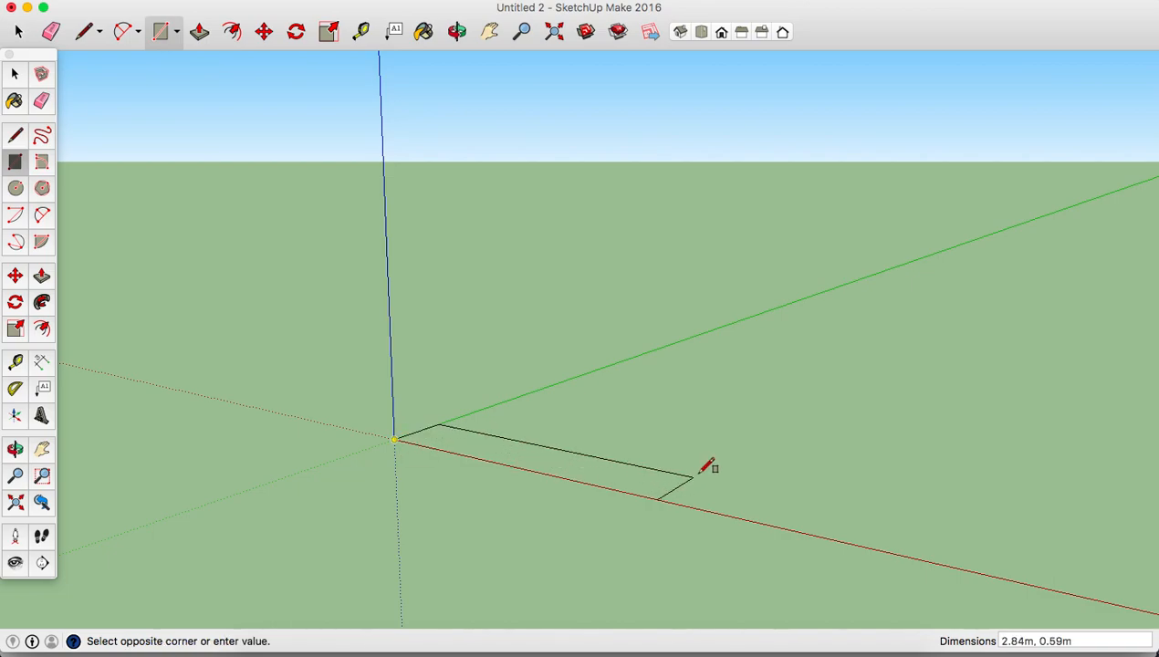
{"action": "left_click", "coordinate": [852, 392]}
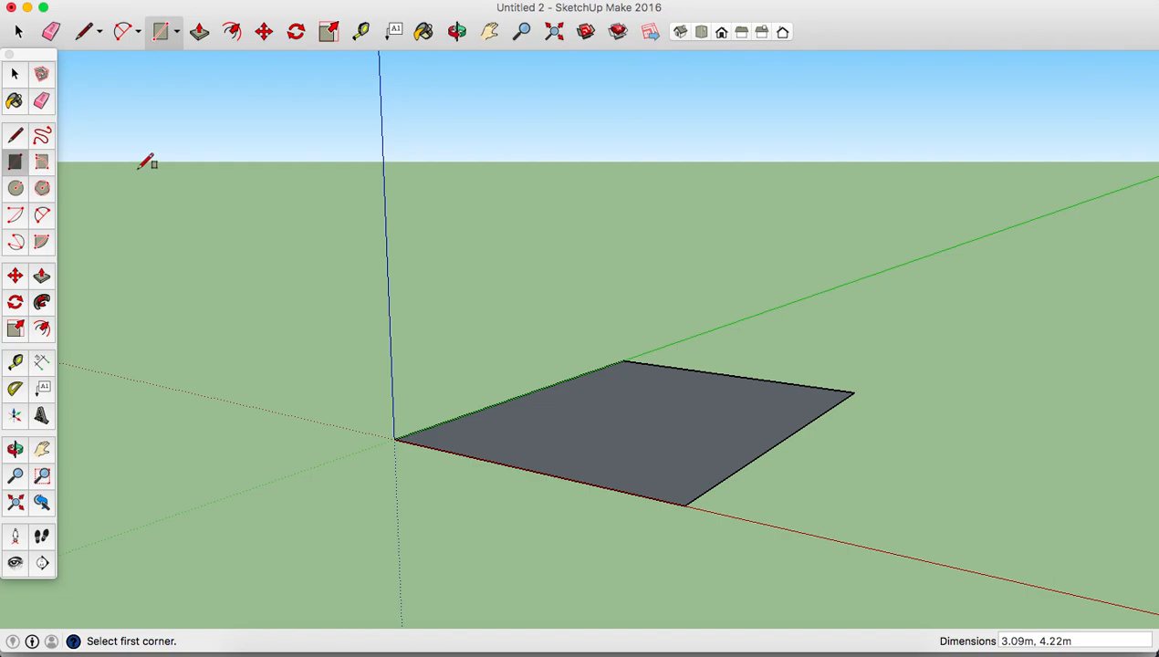
{"action": "left_click", "coordinate": [199, 33]}
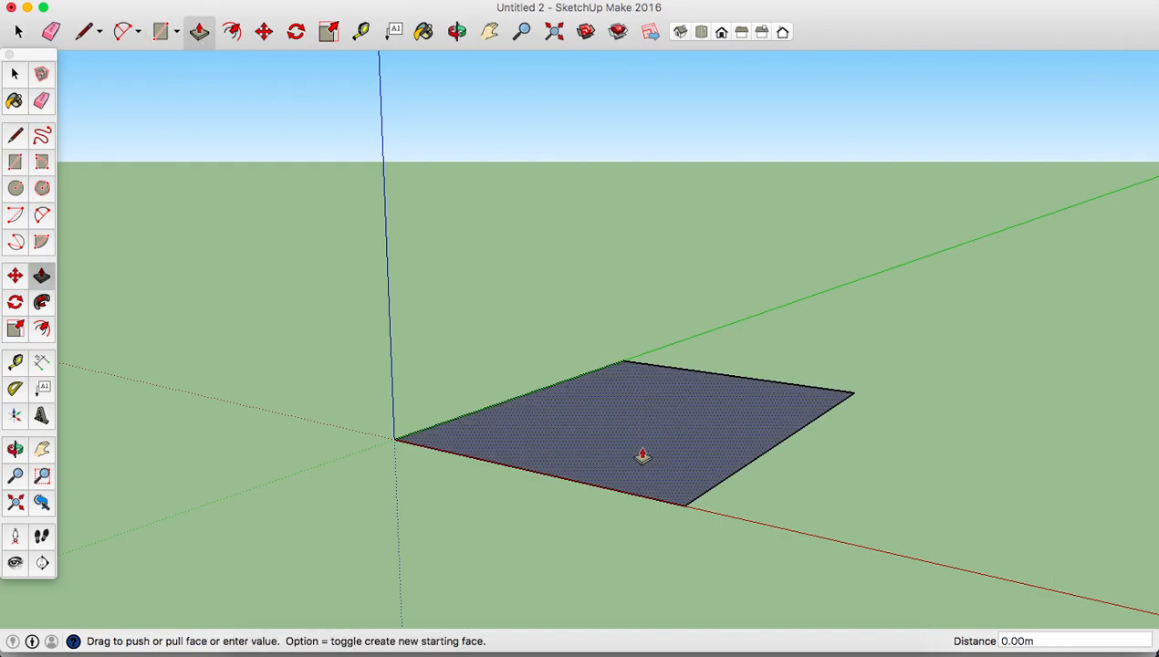
{"action": "left_click_drag", "start_coordinate": [643, 456], "coordinate": [599, 149]}
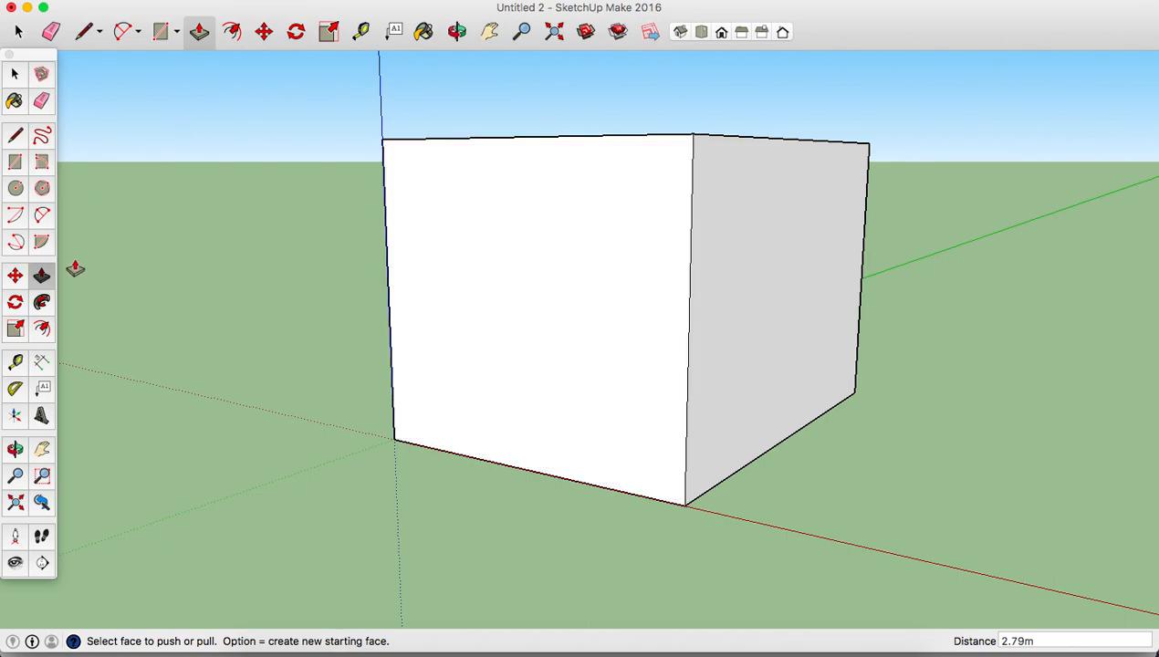
- Move the box's front top edge straight down about 0.83 m to slope the top face
{"action": "left_click", "coordinate": [15, 276]}
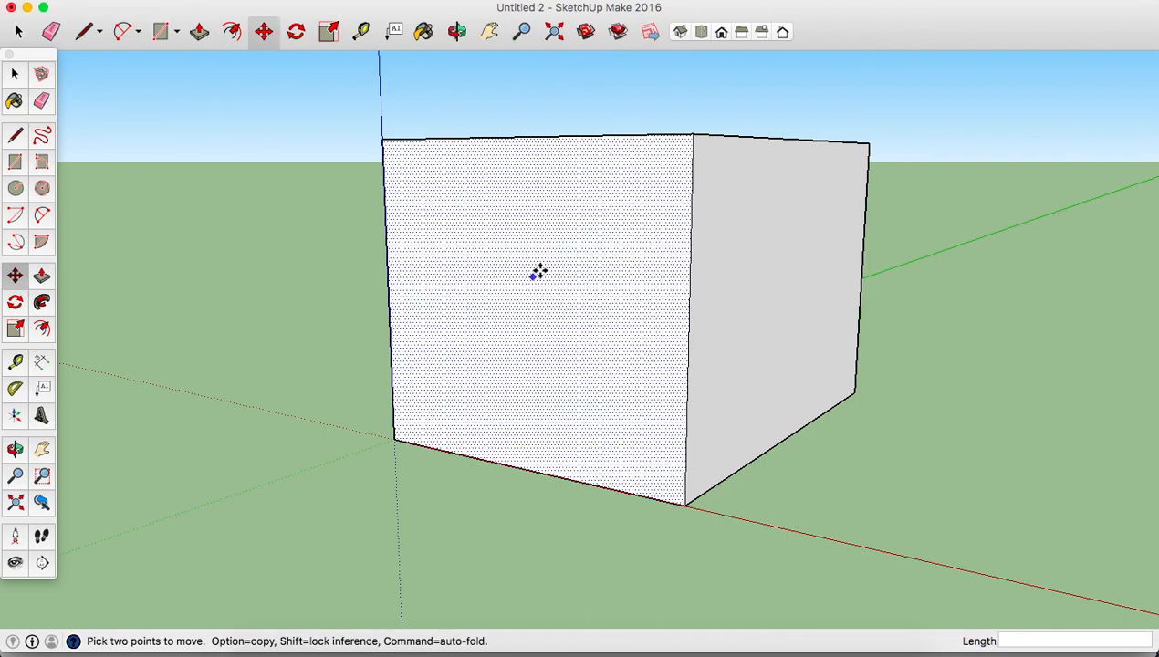
{"action": "left_click", "coordinate": [553, 137]}
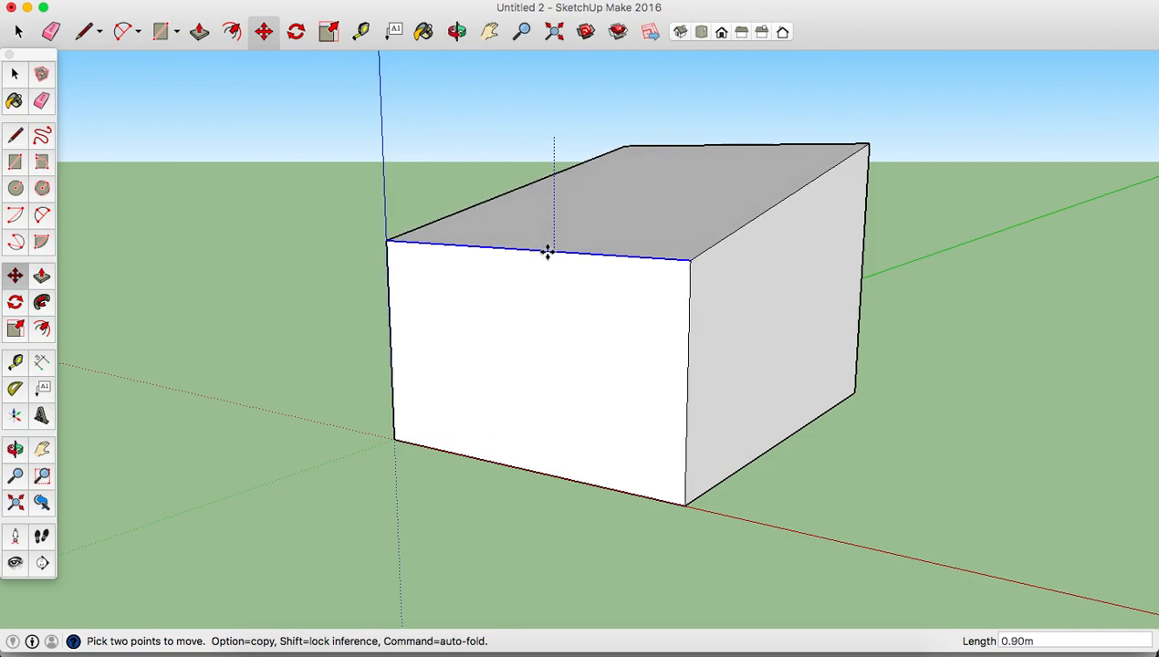
{"action": "left_click", "coordinate": [548, 243]}
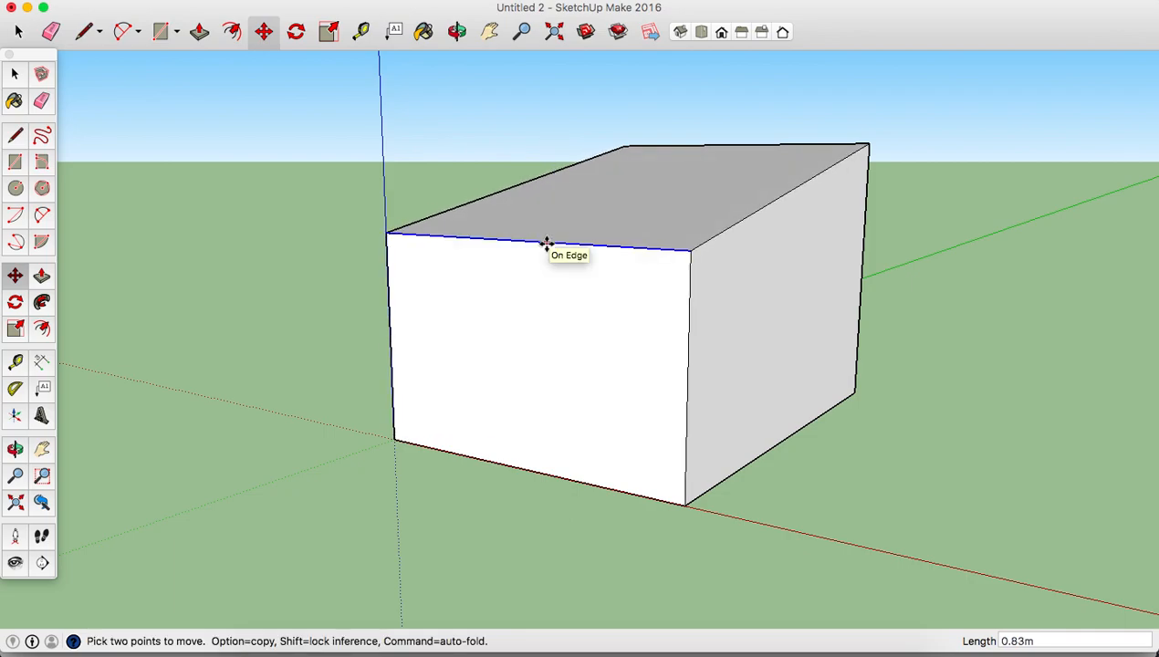
- Activate the Line tool and examine the Standard Views item in the toolbar customization options
{"action": "left_click", "coordinate": [83, 32]}
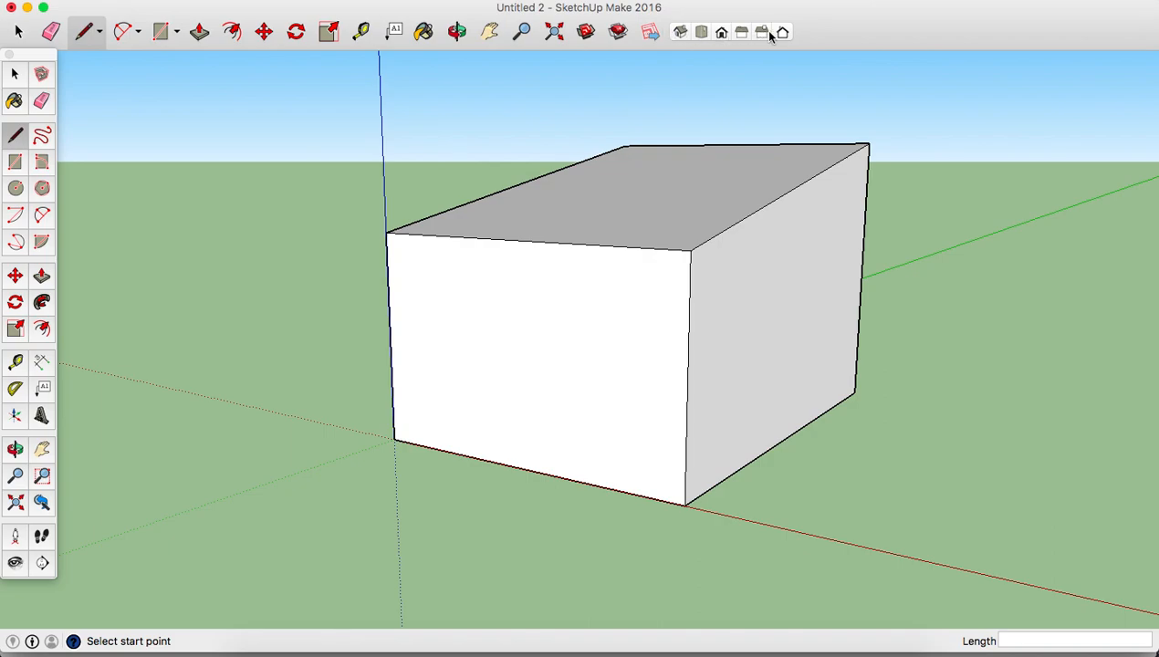
{"action": "right_click", "coordinate": [813, 36]}
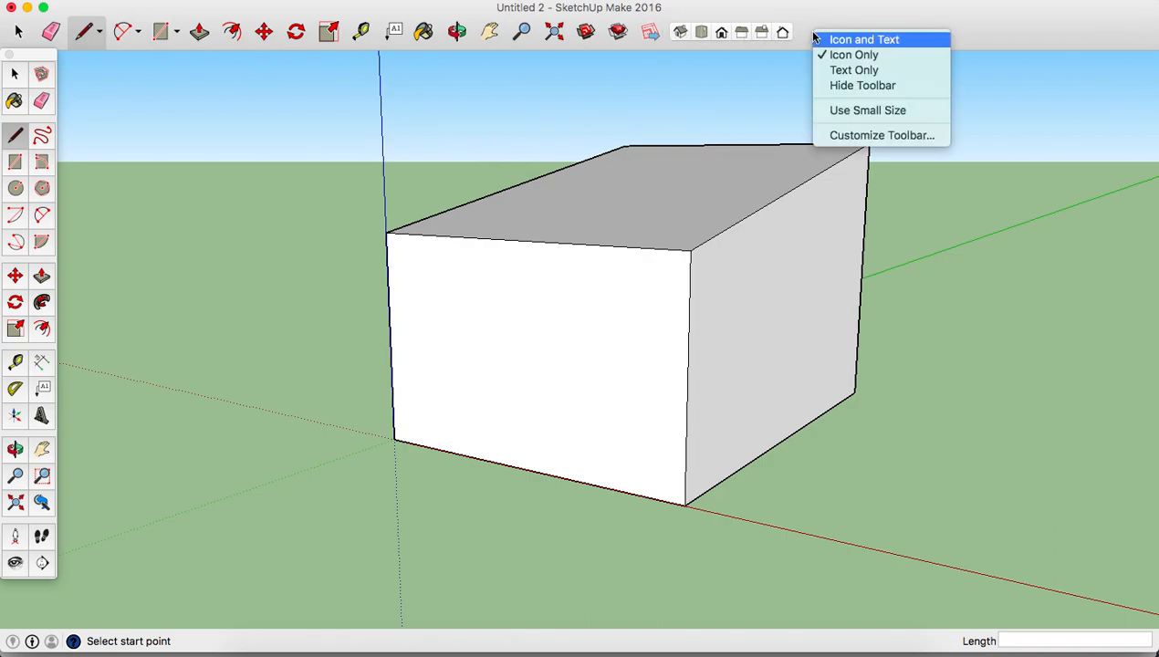
{"action": "left_click", "coordinate": [848, 137]}
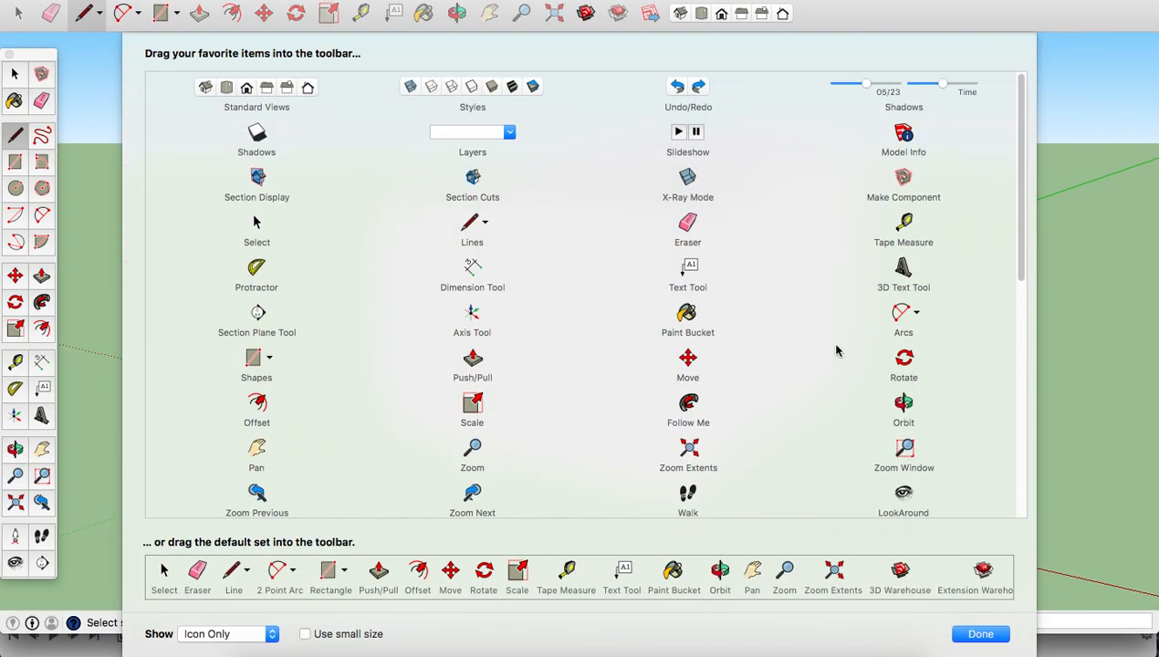
{"action": "left_click_drag", "start_coordinate": [231, 95], "coordinate": [256, 101]}
{"action": "left_click", "coordinate": [981, 634]}
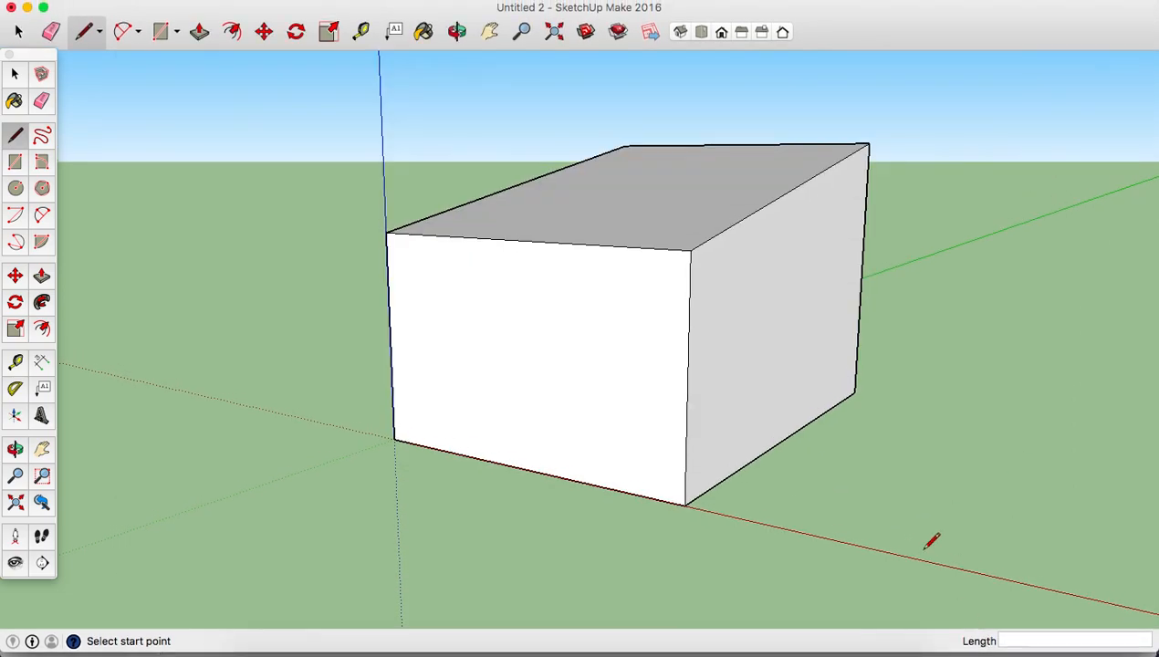
- In the left view, extend the sloped top edge with short collinear lines beyond both the high and low walls
{"action": "left_click", "coordinate": [741, 33]}
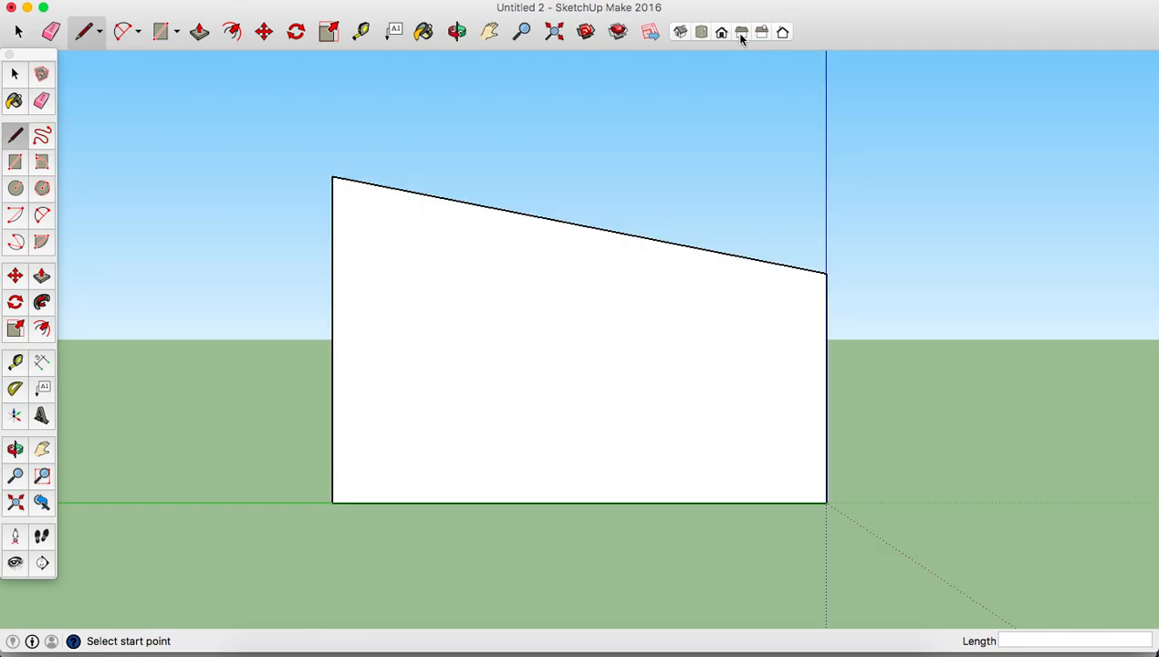
{"action": "left_click", "coordinate": [333, 176]}
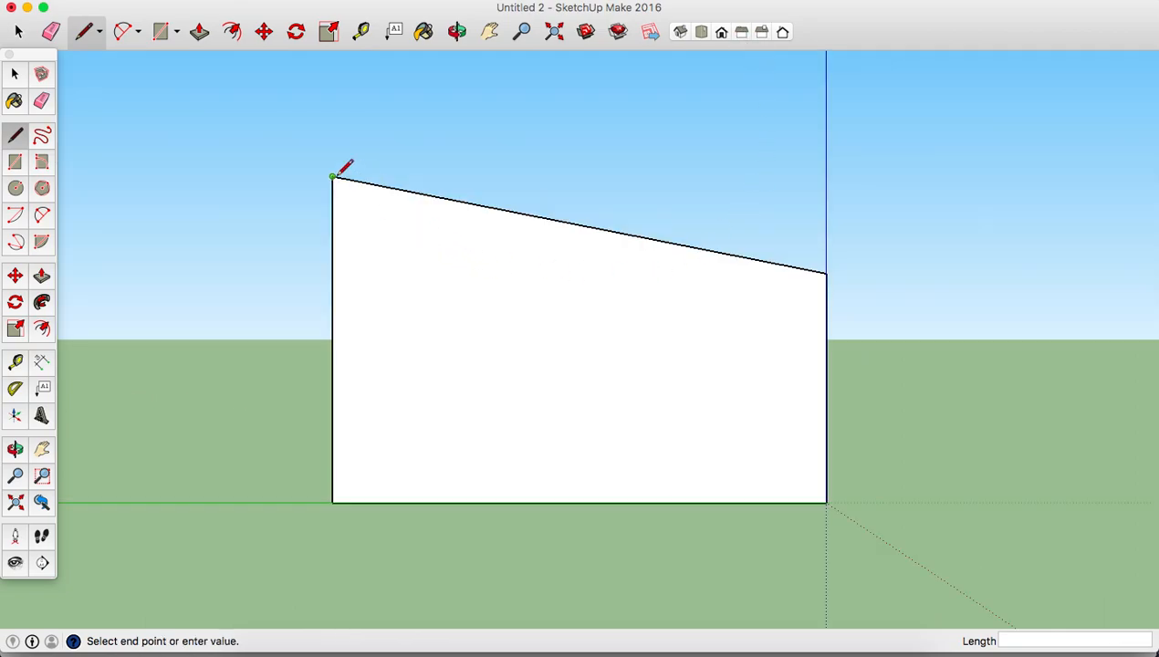
{"action": "left_click", "coordinate": [282, 165]}
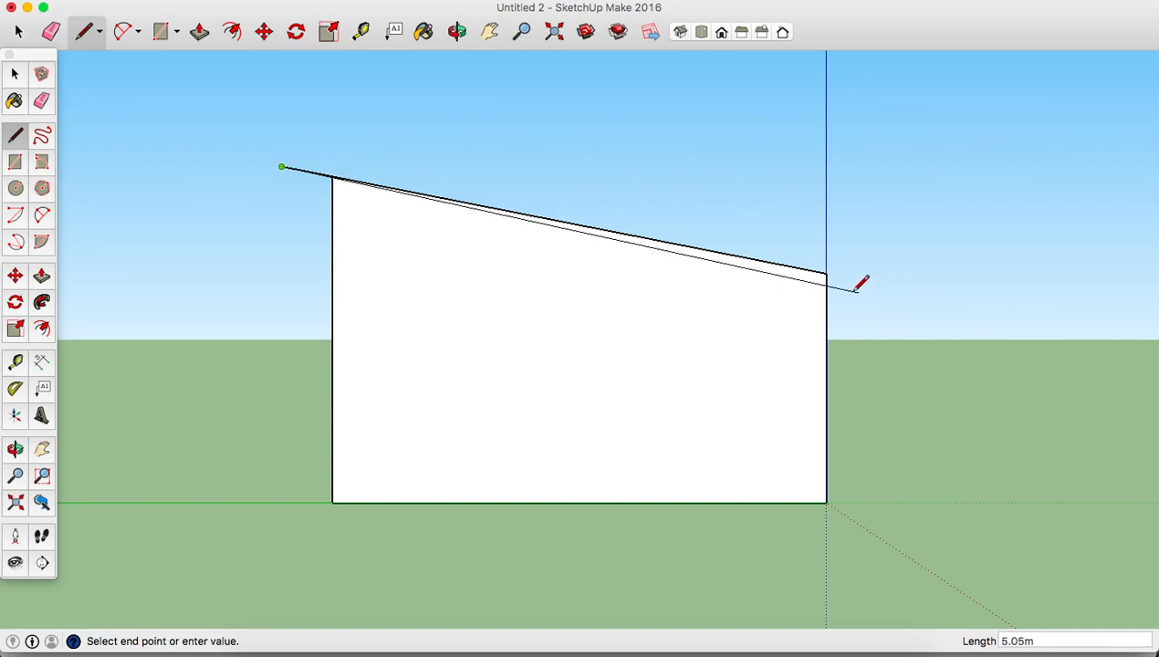
{"action": "key", "text": "Escape"}
{"action": "left_click", "coordinate": [827, 271]}
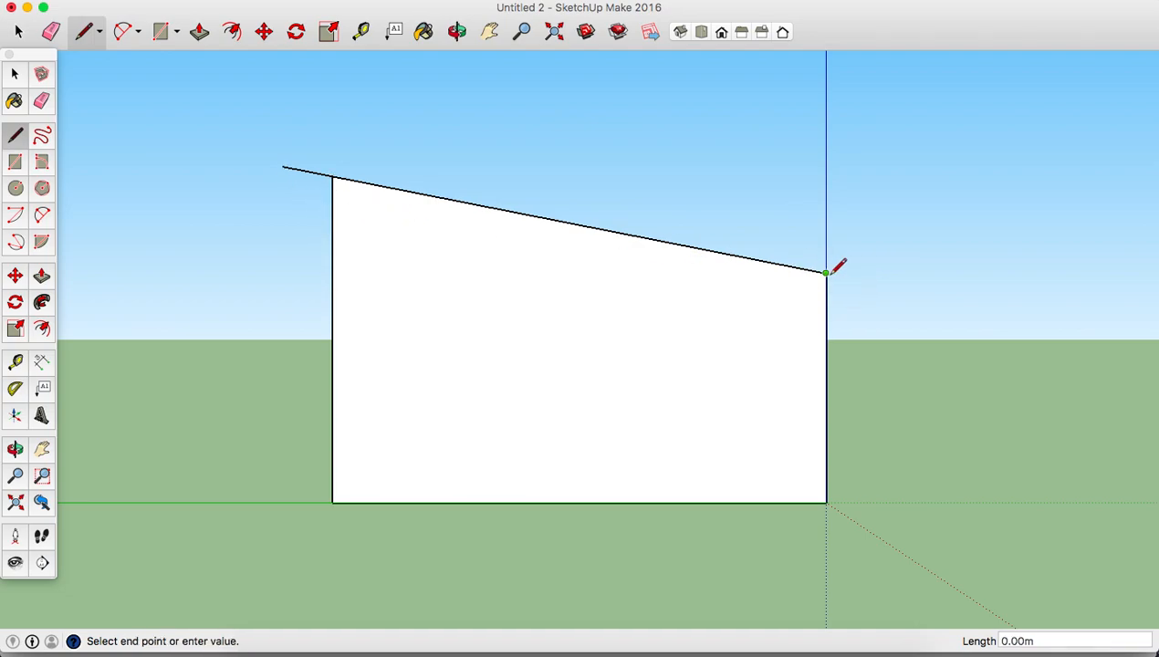
{"action": "left_click", "coordinate": [897, 286]}
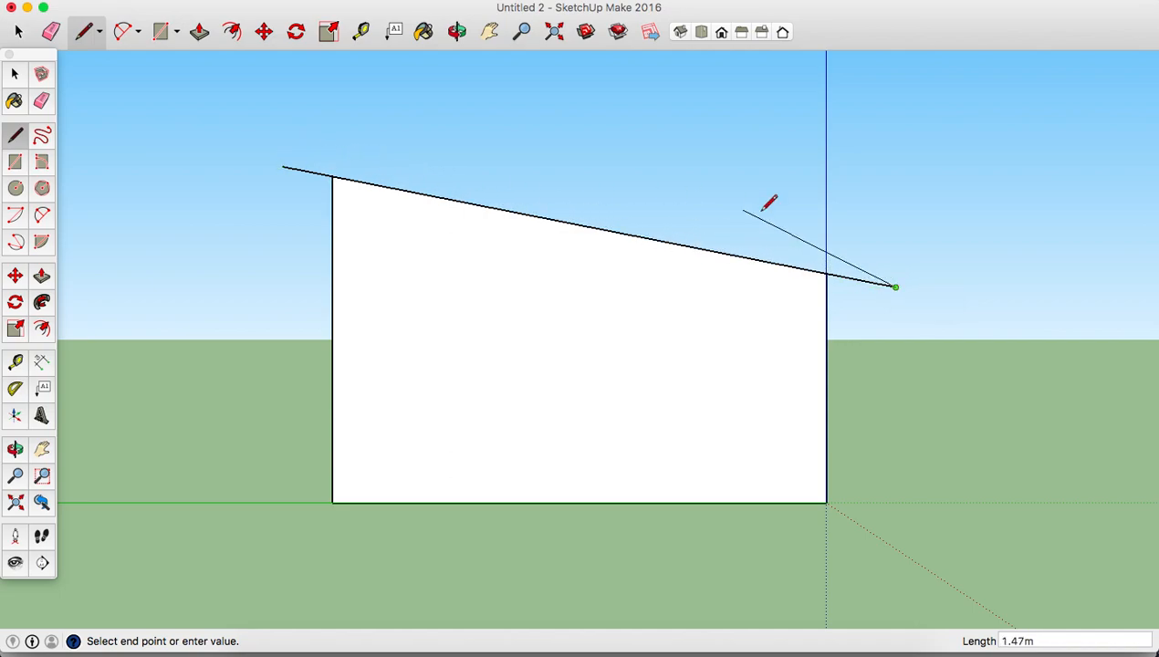
- Close the roof profile above the slope with two short vertical ends about 0.22 m high and a parallel upper line
{"action": "left_click", "coordinate": [897, 258]}
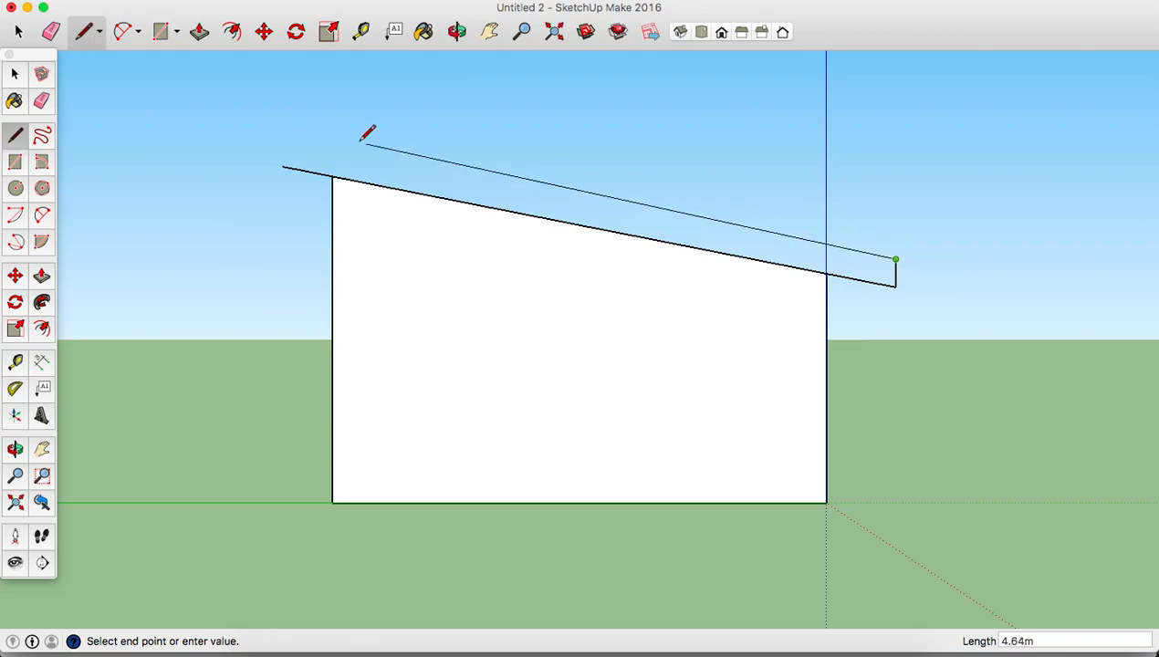
{"action": "left_click", "coordinate": [283, 142]}
{"action": "left_click", "coordinate": [283, 166]}
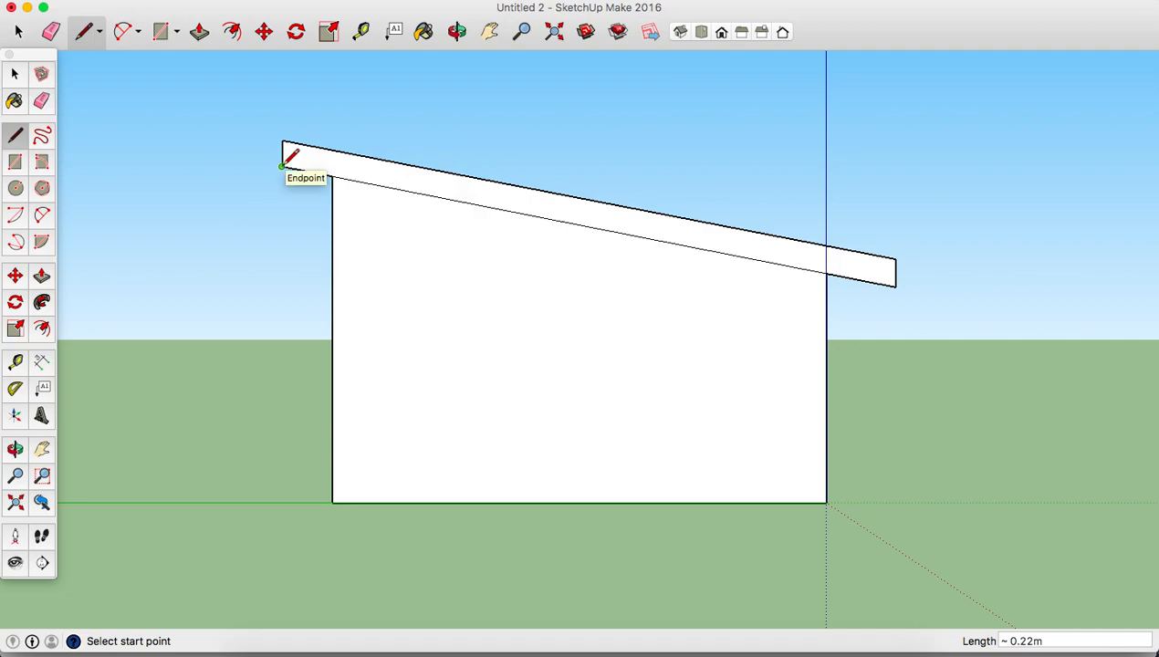
- Pull the roof profile about 3.20 m across the building so it slightly overhangs the opposite wall
{"action": "left_click", "coordinate": [681, 33]}
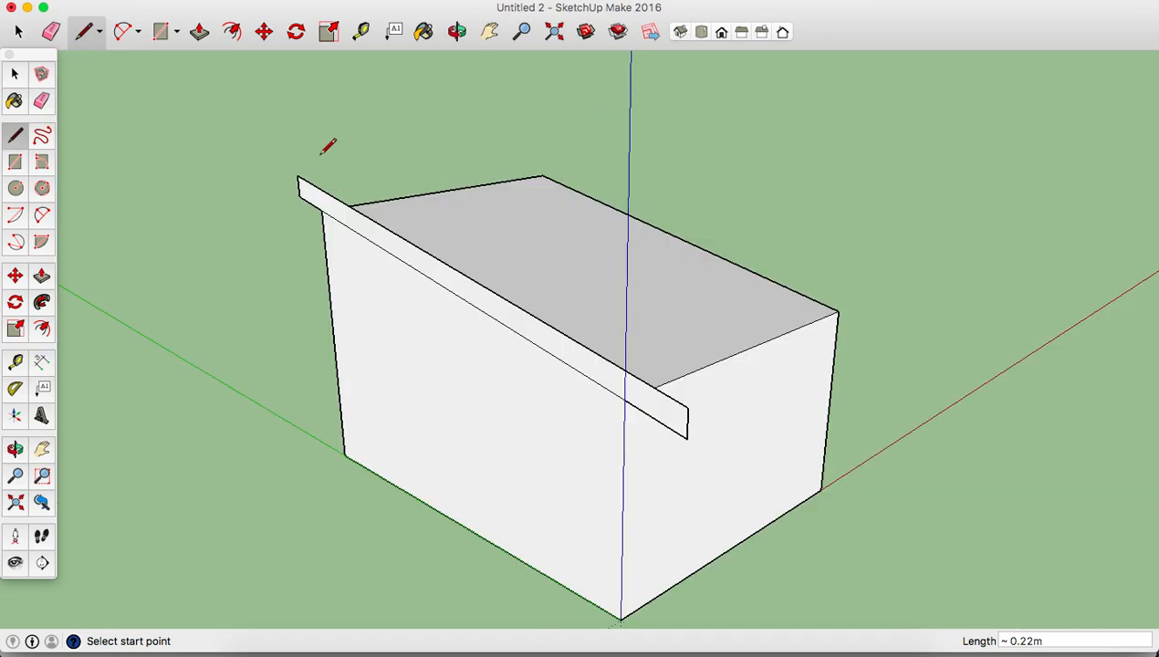
{"action": "left_click", "coordinate": [199, 31]}
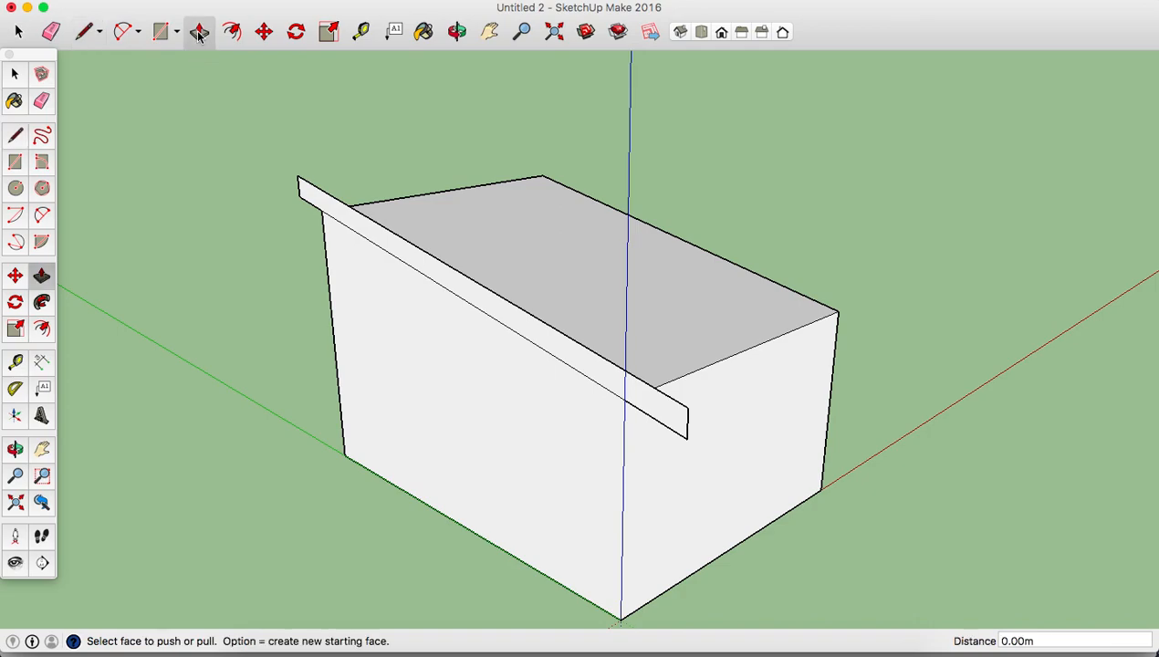
{"action": "left_click", "coordinate": [423, 267]}
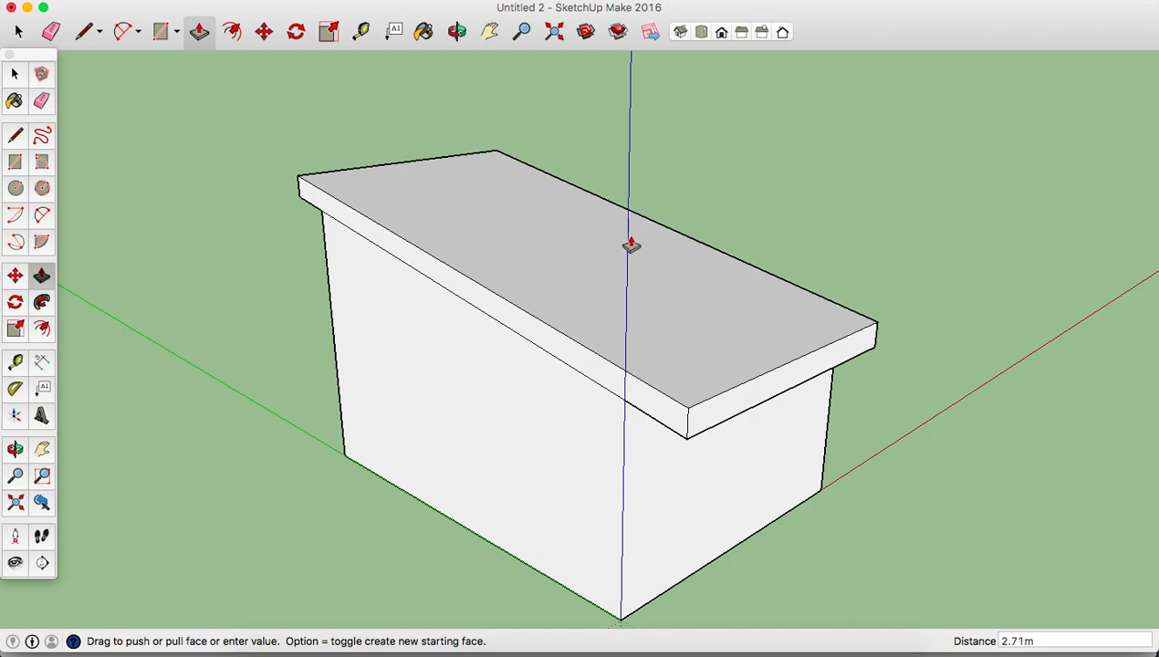
{"action": "left_click", "coordinate": [721, 32]}
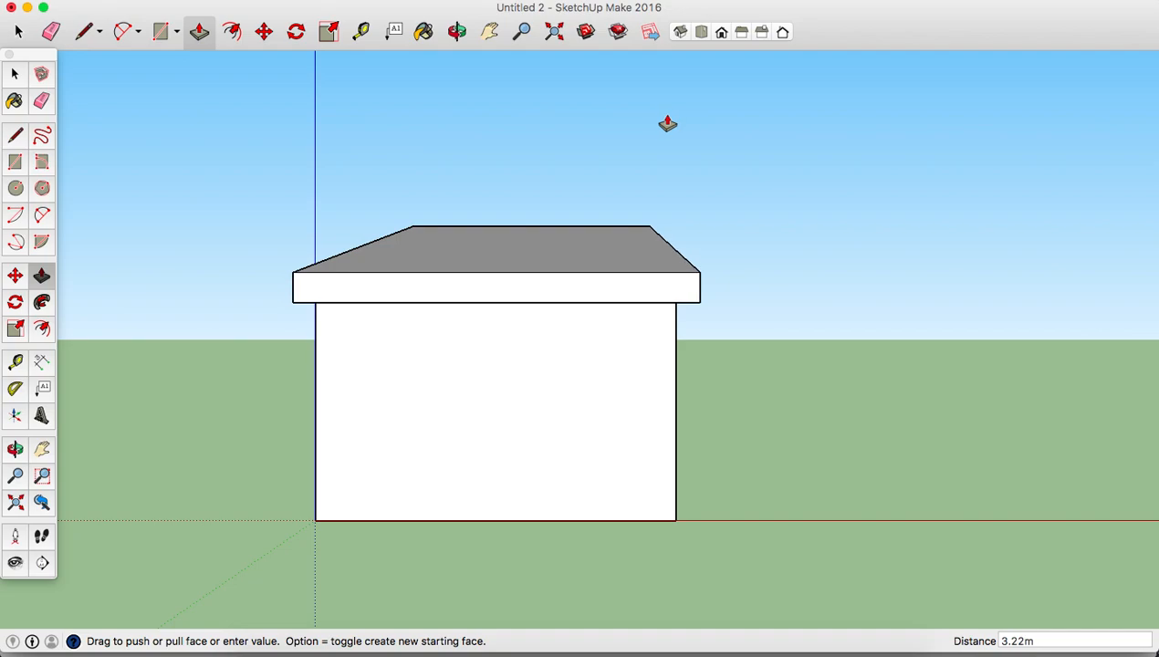
{"action": "left_click", "coordinate": [666, 123]}
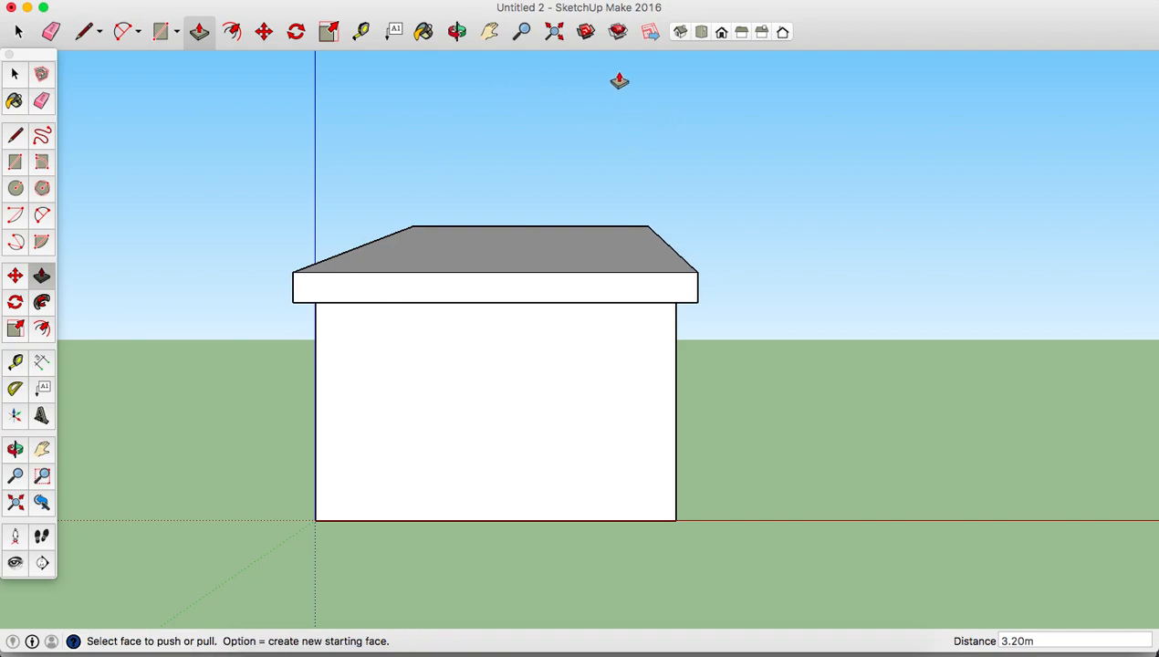
- Pull the roof's side face on the origin side outward about 0.19 m to form a matching overhang
{"action": "left_click", "coordinate": [740, 33]}
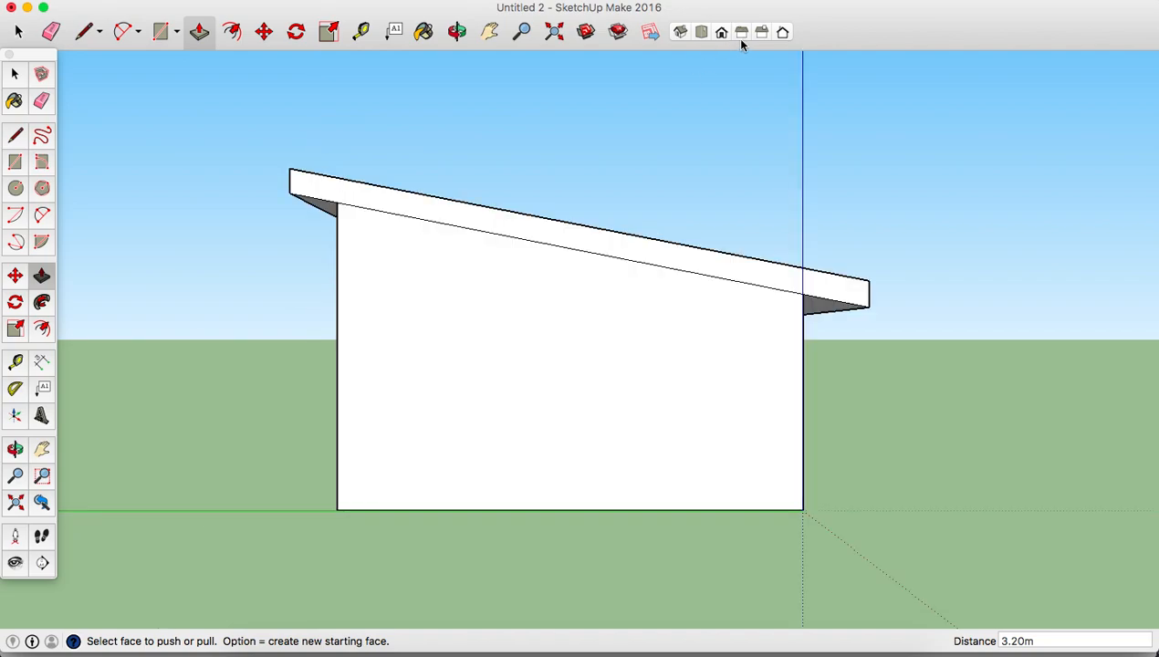
{"action": "left_click", "coordinate": [679, 33]}
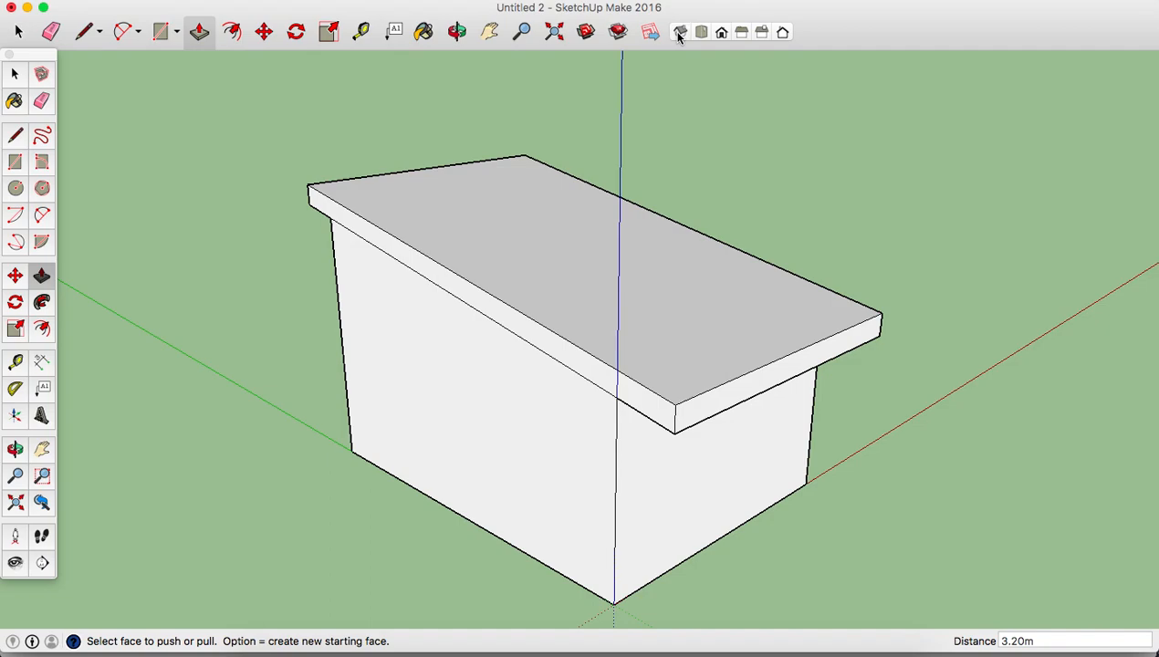
{"action": "left_click", "coordinate": [500, 329]}
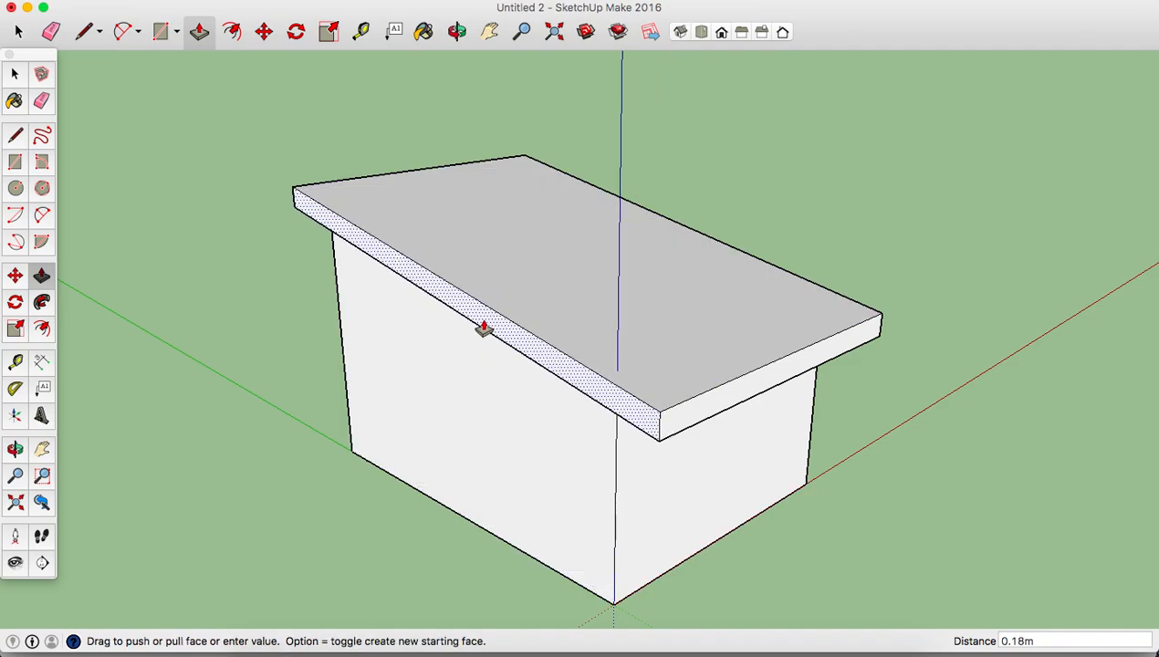
{"action": "left_click", "coordinate": [483, 328]}
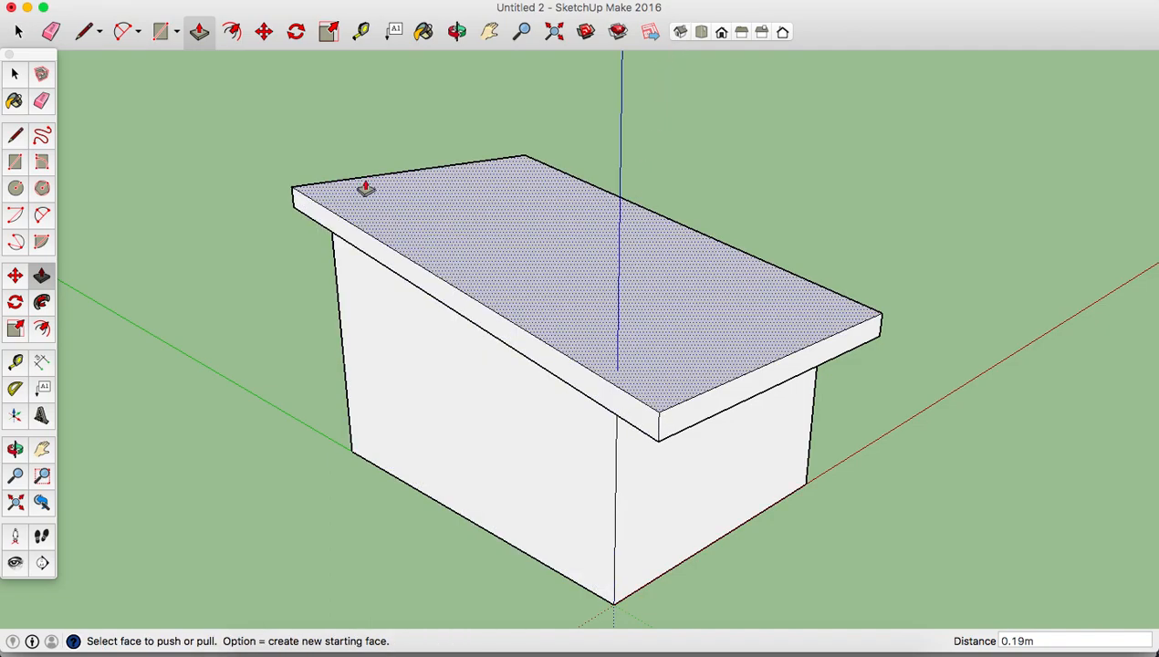
- Draw a ground rectangle about 3.02 m by 4.71 m beside the building, starting on the red axis
{"action": "left_click", "coordinate": [459, 32]}
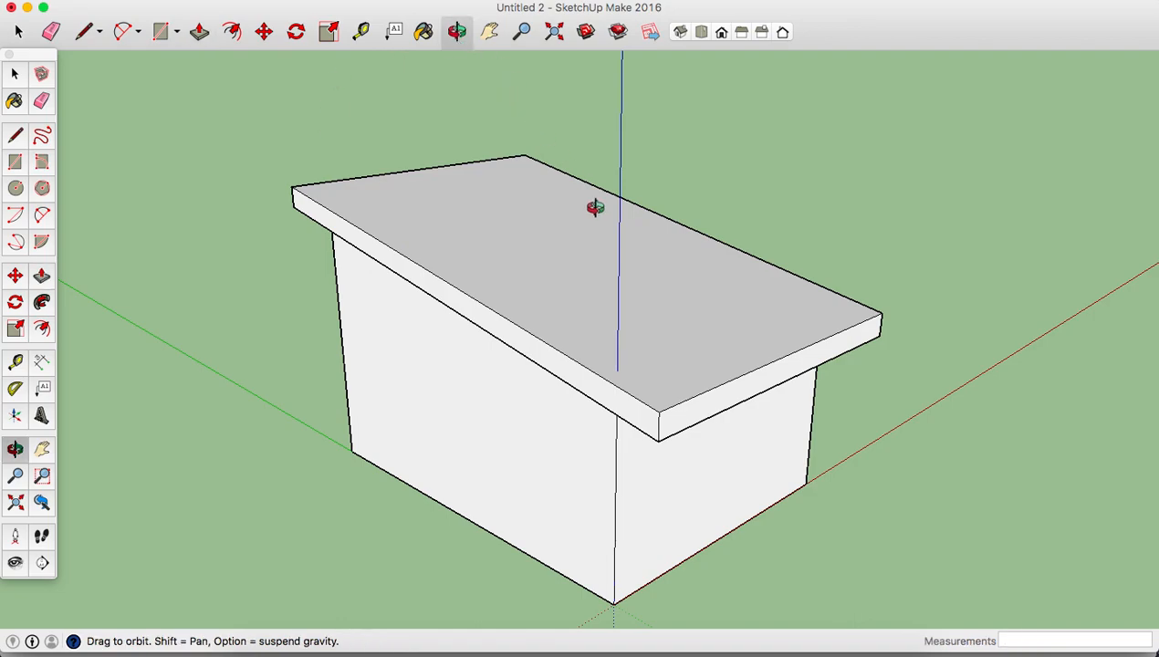
{"action": "left_click_drag", "start_coordinate": [616, 295], "coordinate": [99, 252]}
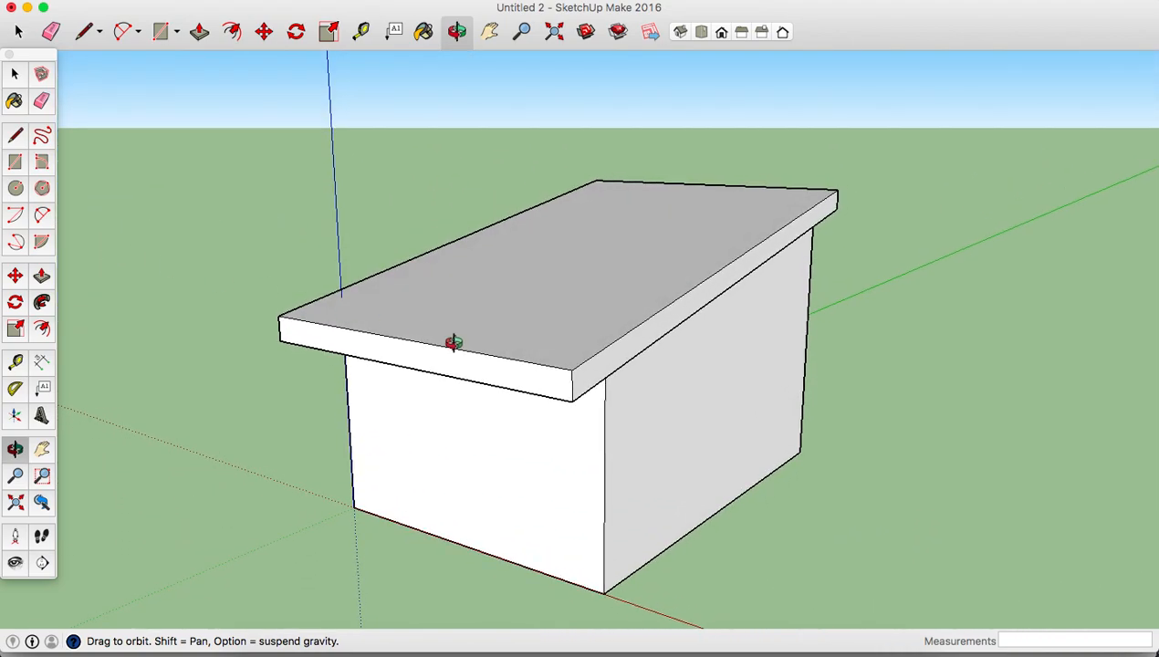
{"action": "scroll", "coordinate": [502, 363], "scroll_direction": "down", "scroll_amount": 3}
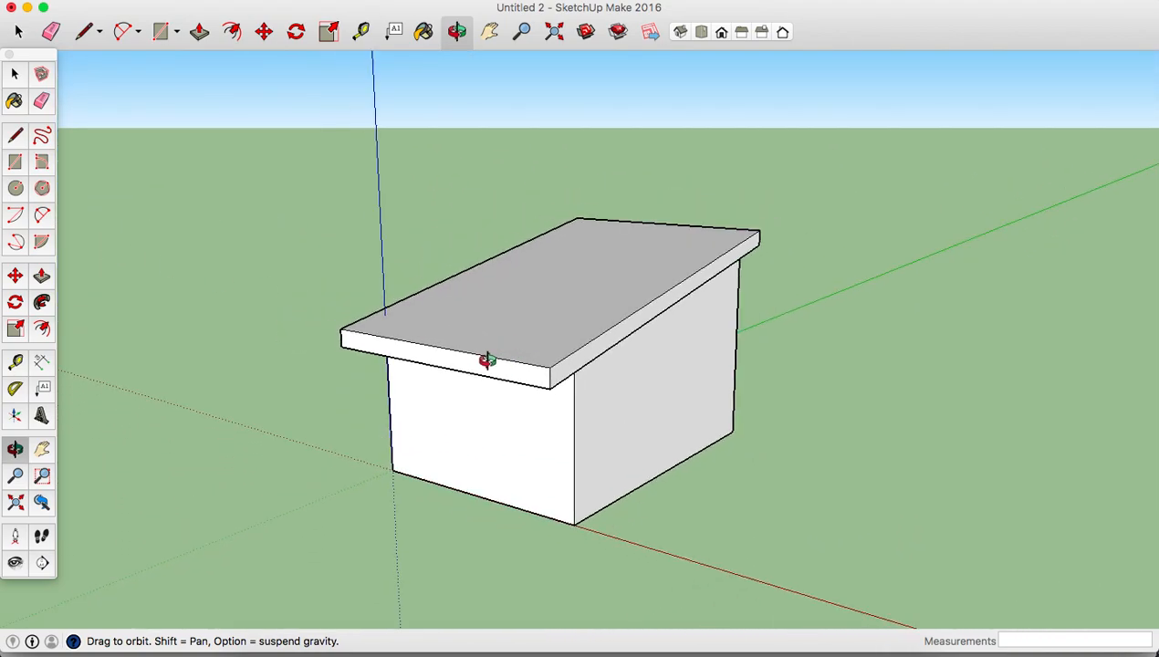
{"action": "left_click", "coordinate": [15, 164]}
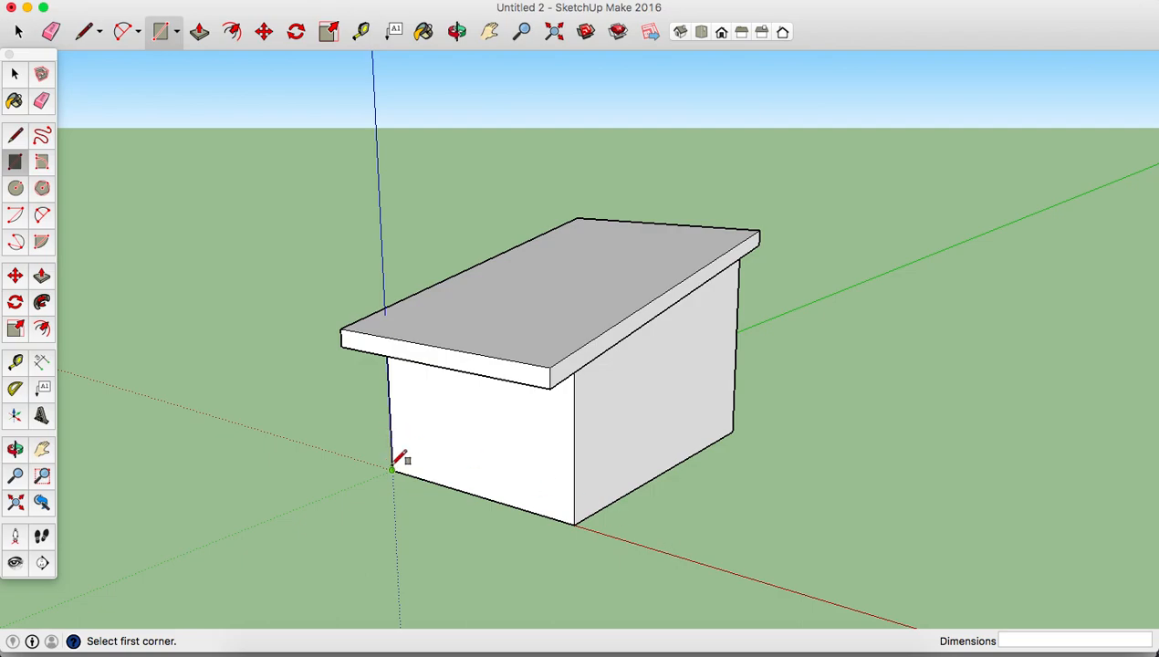
{"action": "left_click", "coordinate": [682, 555]}
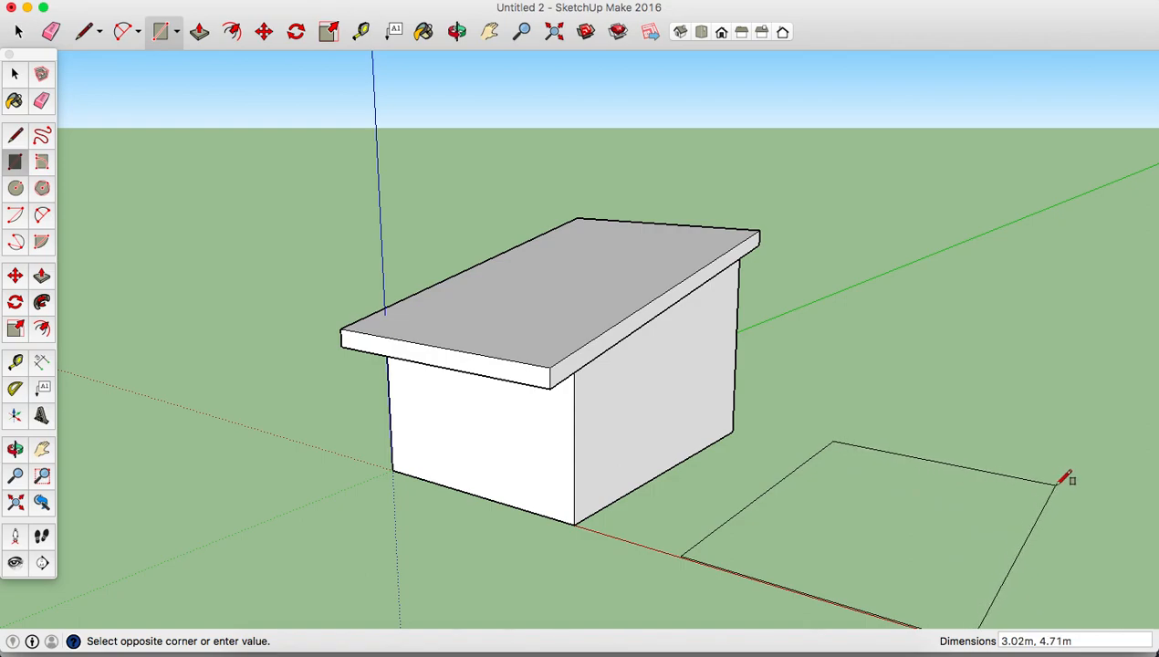
{"action": "left_click", "coordinate": [1056, 484]}
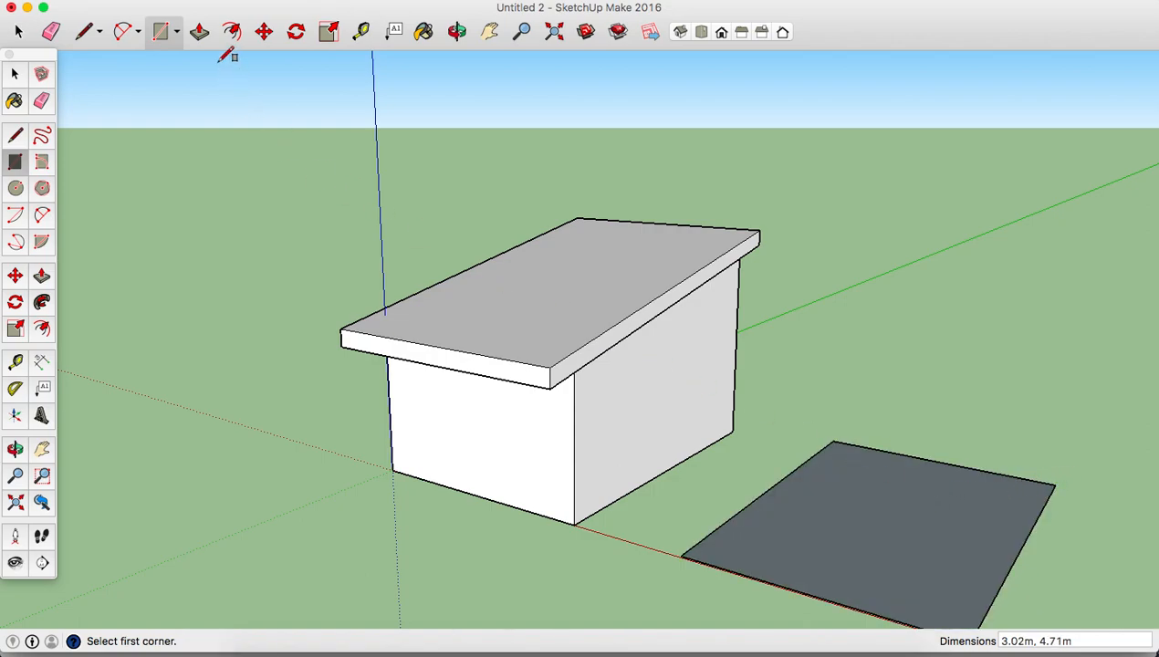
- Pull the second building's ground rectangle up about 3.02 m
{"action": "left_click", "coordinate": [199, 32]}
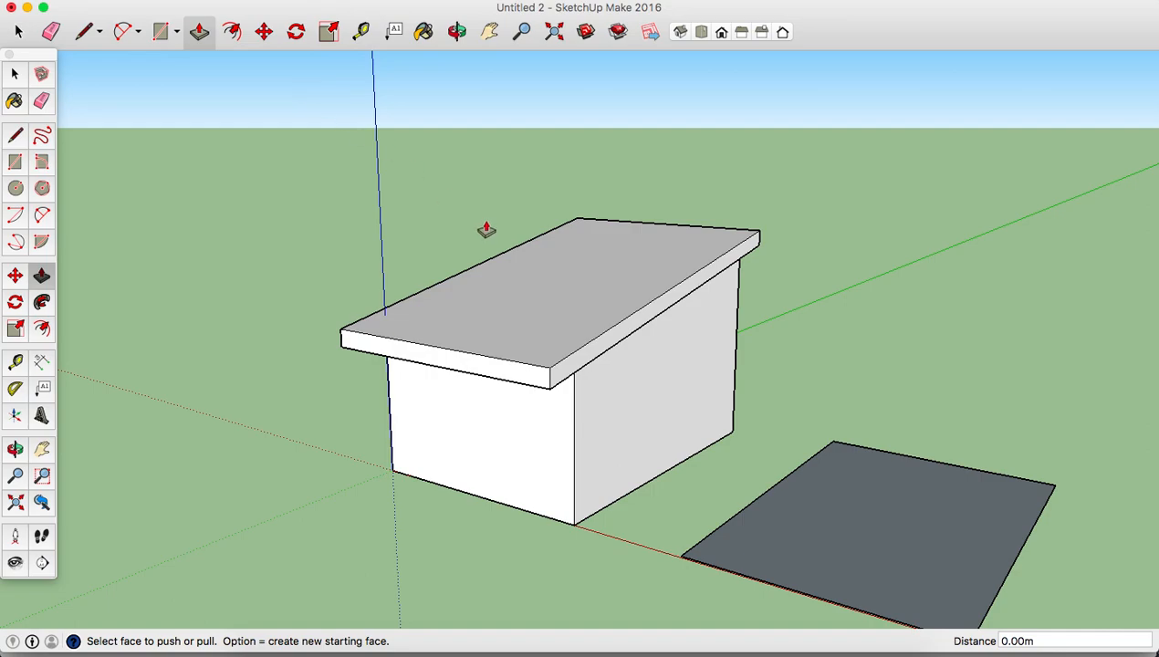
{"action": "left_click", "coordinate": [923, 595]}
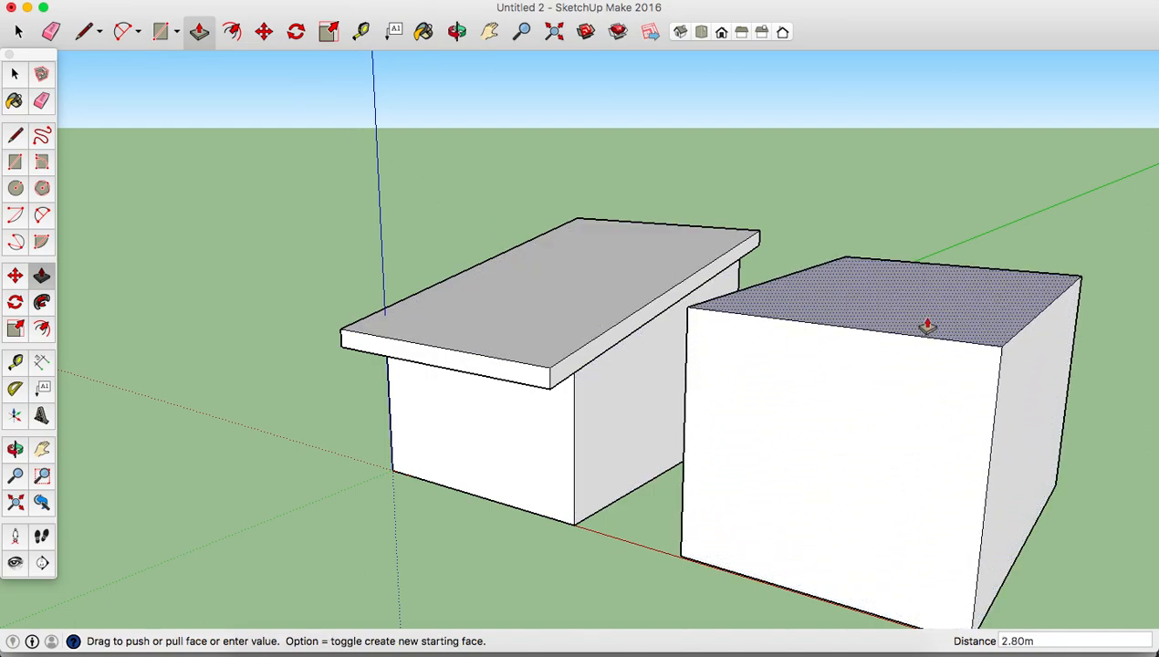
{"action": "left_click", "coordinate": [929, 307]}
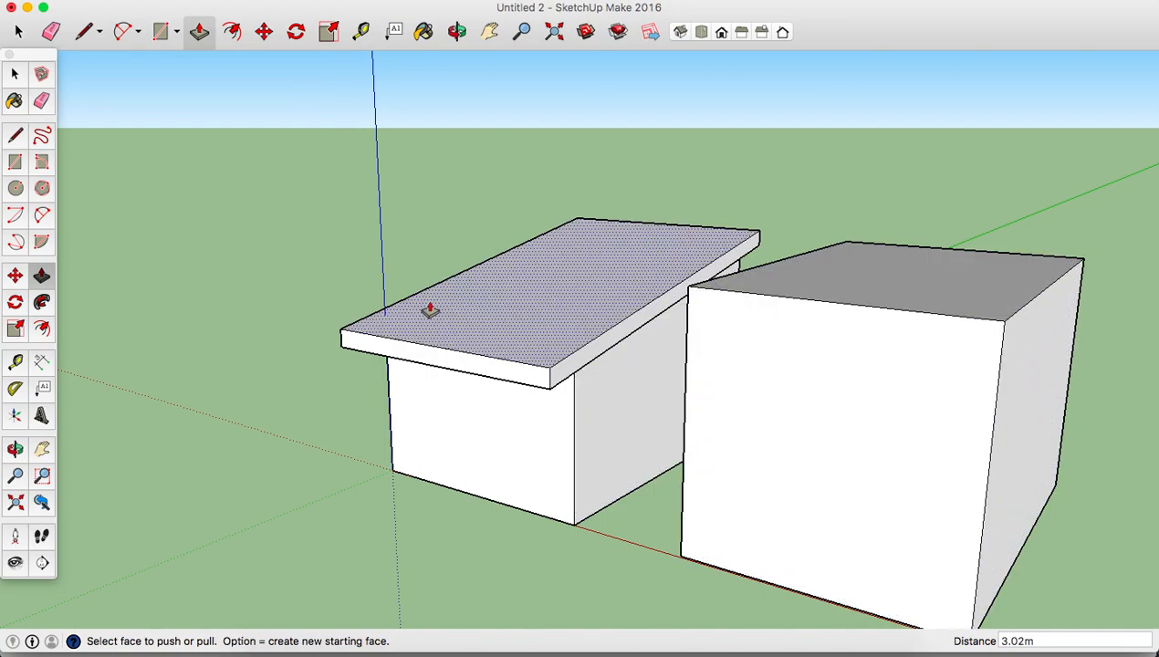
- Draw a centre line about 4.68 m long across the second building's top face, joining the midpoints of its two short edges
{"action": "left_click", "coordinate": [81, 32]}
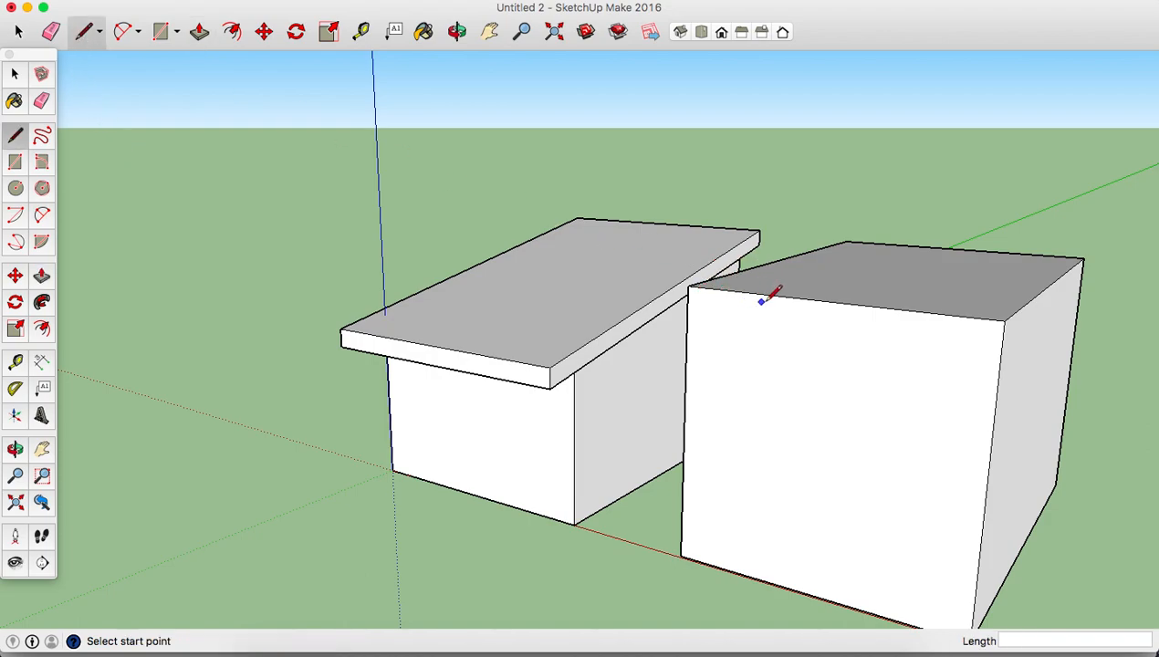
{"action": "left_click", "coordinate": [831, 302]}
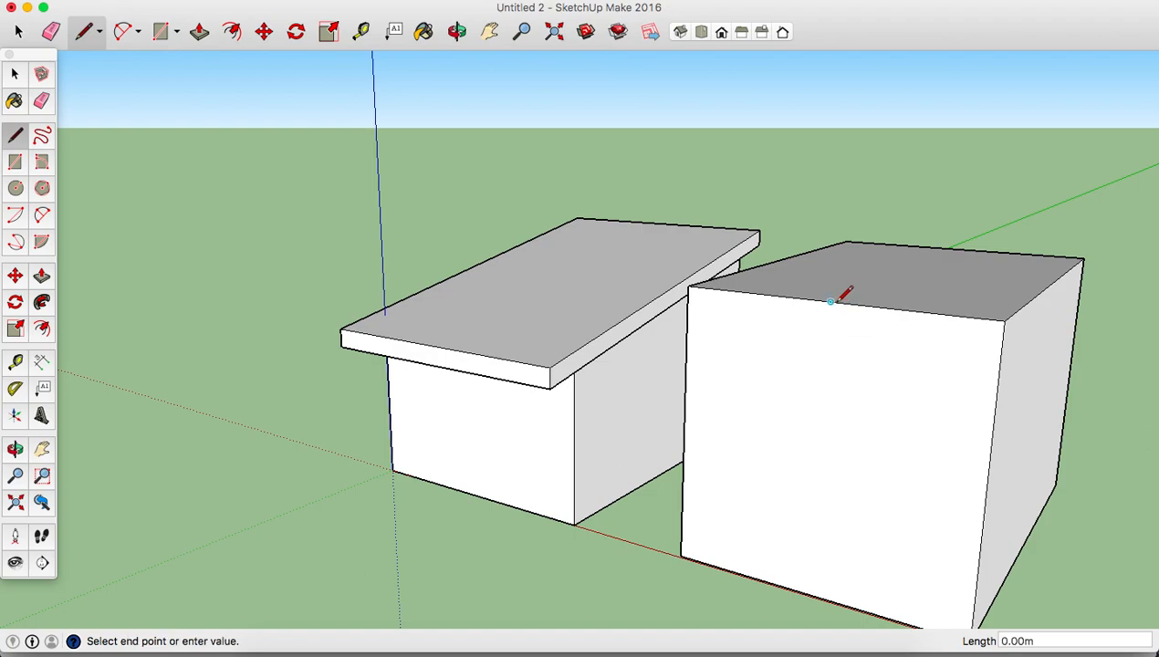
{"action": "left_click", "coordinate": [956, 247]}
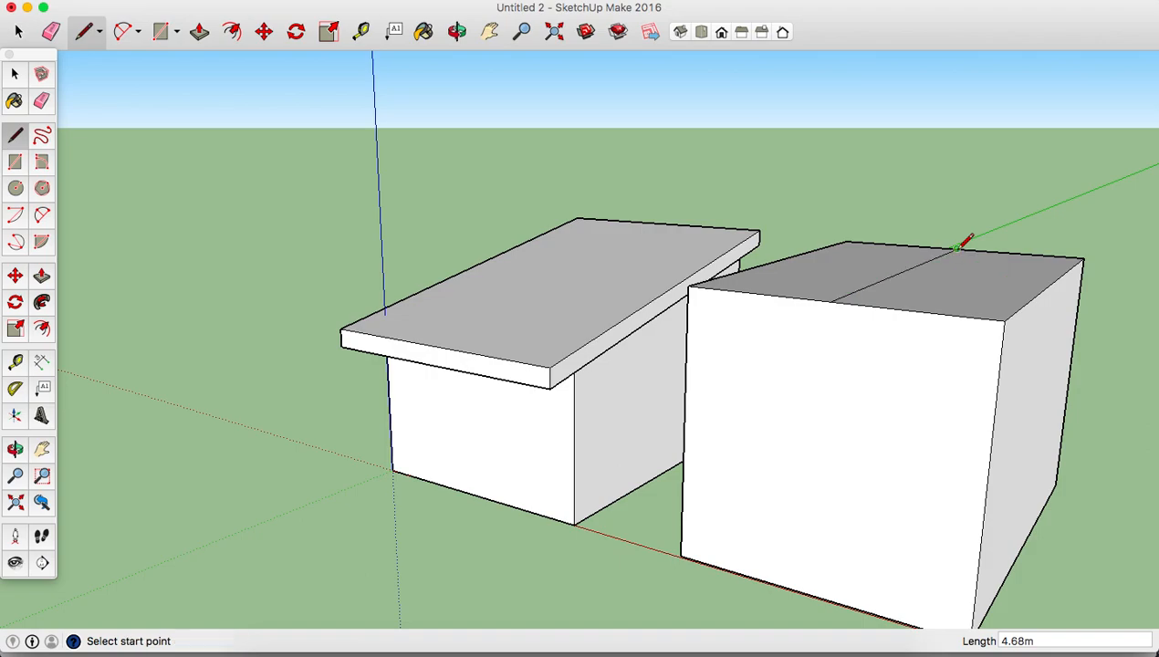
- Move the second building's centre line up about 1.49 m along the blue axis to form a gable ridge
{"action": "left_click", "coordinate": [15, 276]}
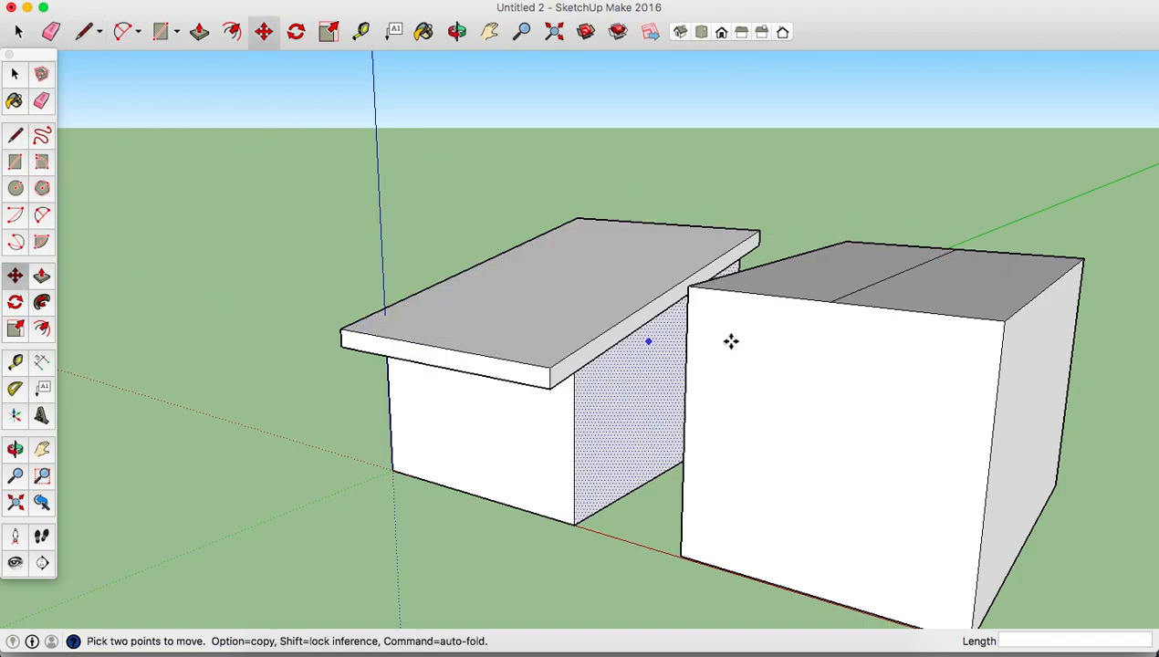
{"action": "left_click", "coordinate": [886, 278]}
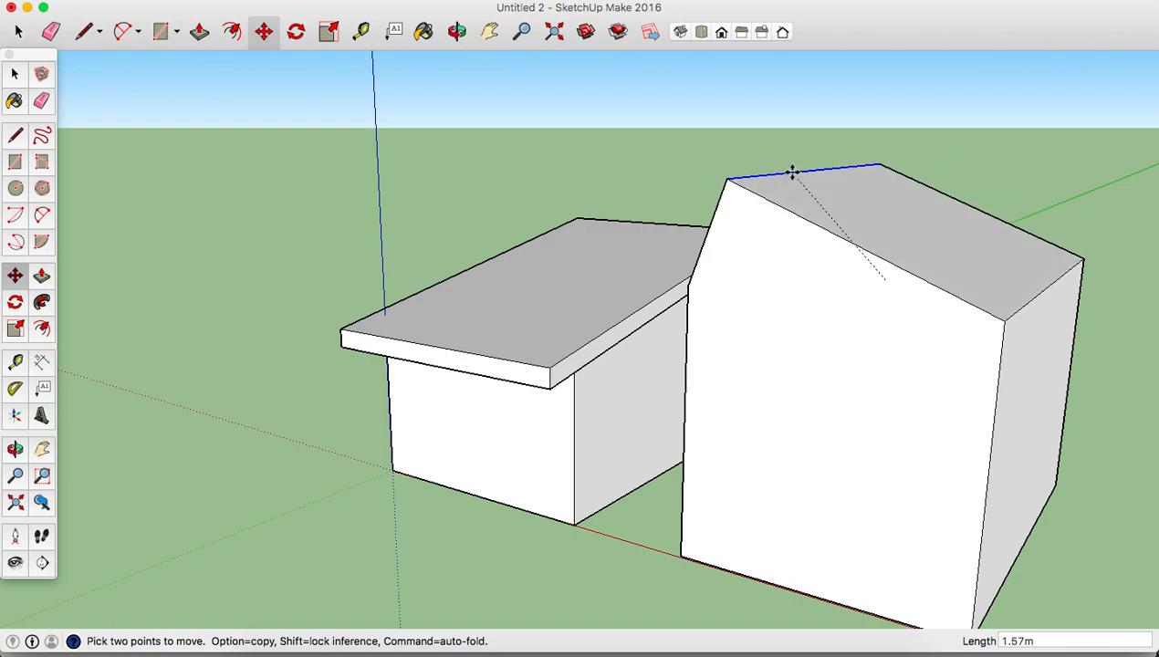
{"action": "left_click", "coordinate": [680, 33]}
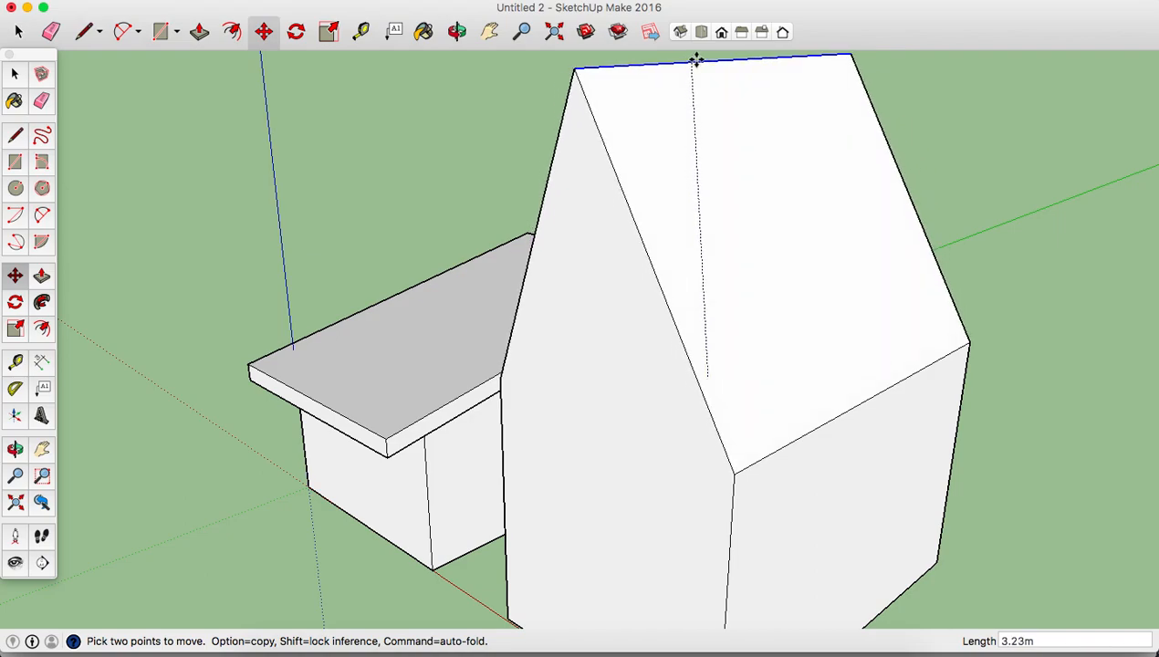
{"action": "left_click", "coordinate": [721, 33]}
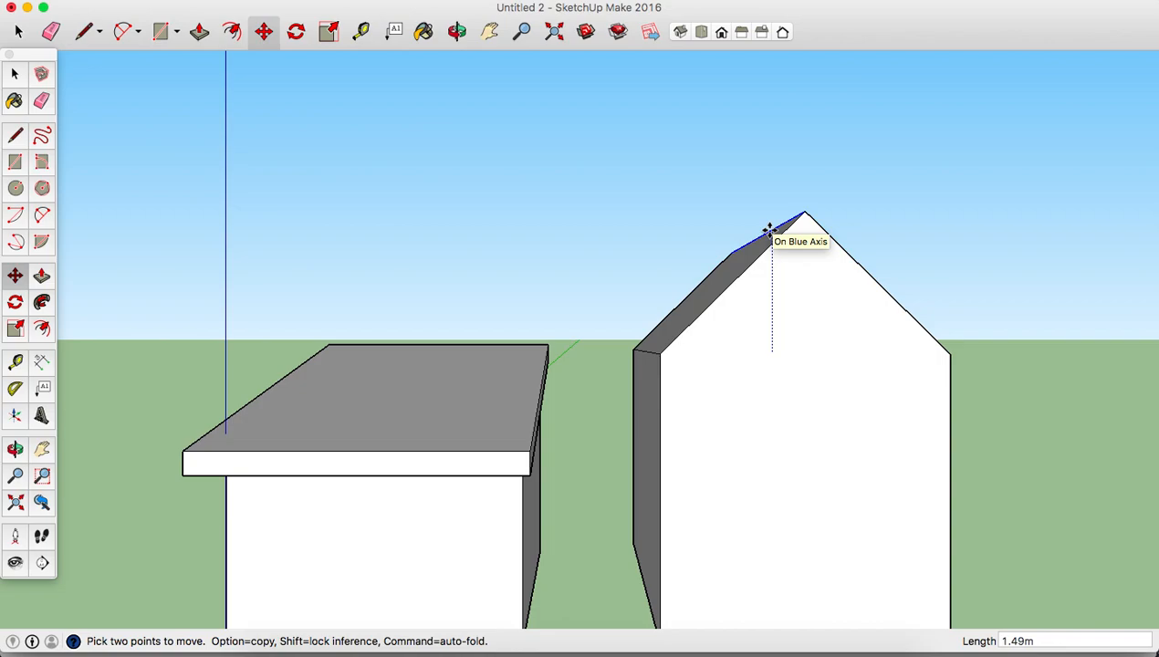
{"action": "left_click", "coordinate": [769, 228]}
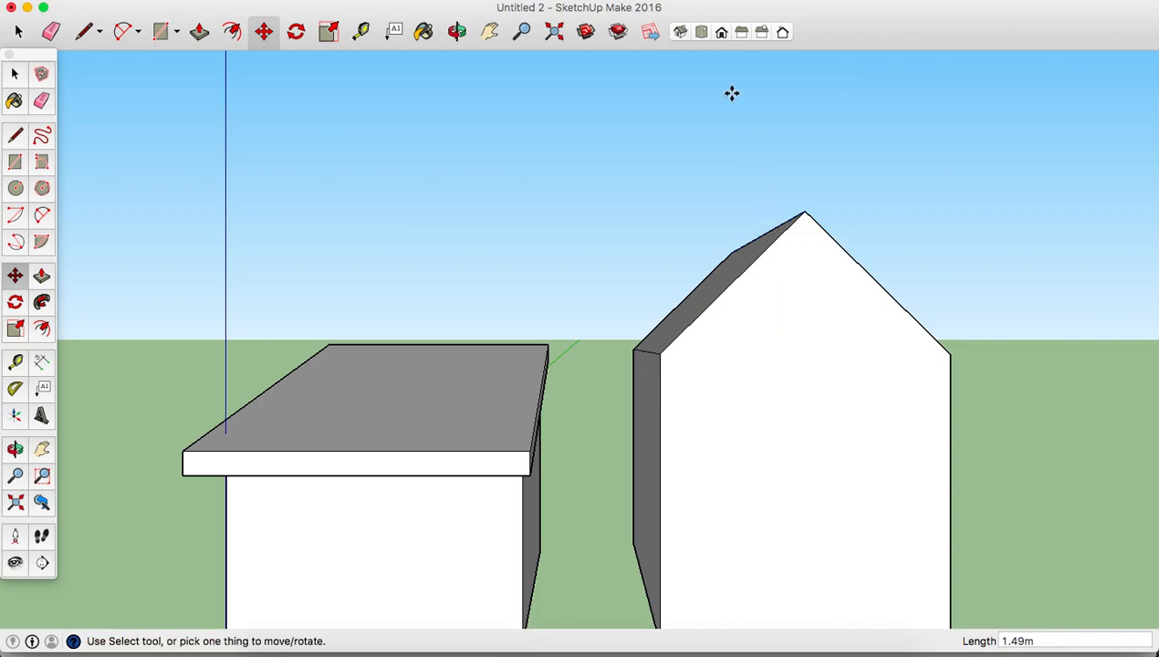
- Thicken the gable slope facing away from the first building by about 0.19 m and extend its lower edge about 0.48 m as an eave
{"action": "left_click", "coordinate": [680, 32]}
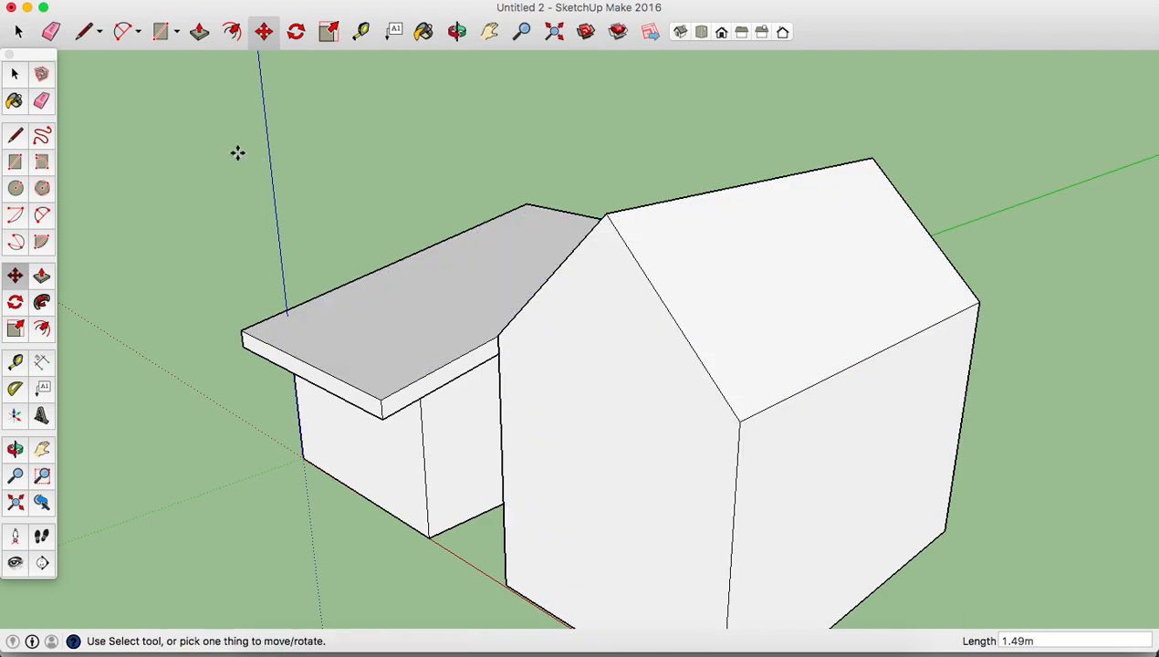
{"action": "left_click", "coordinate": [199, 33]}
{"action": "left_click_drag", "start_coordinate": [787, 336], "coordinate": [808, 334]}
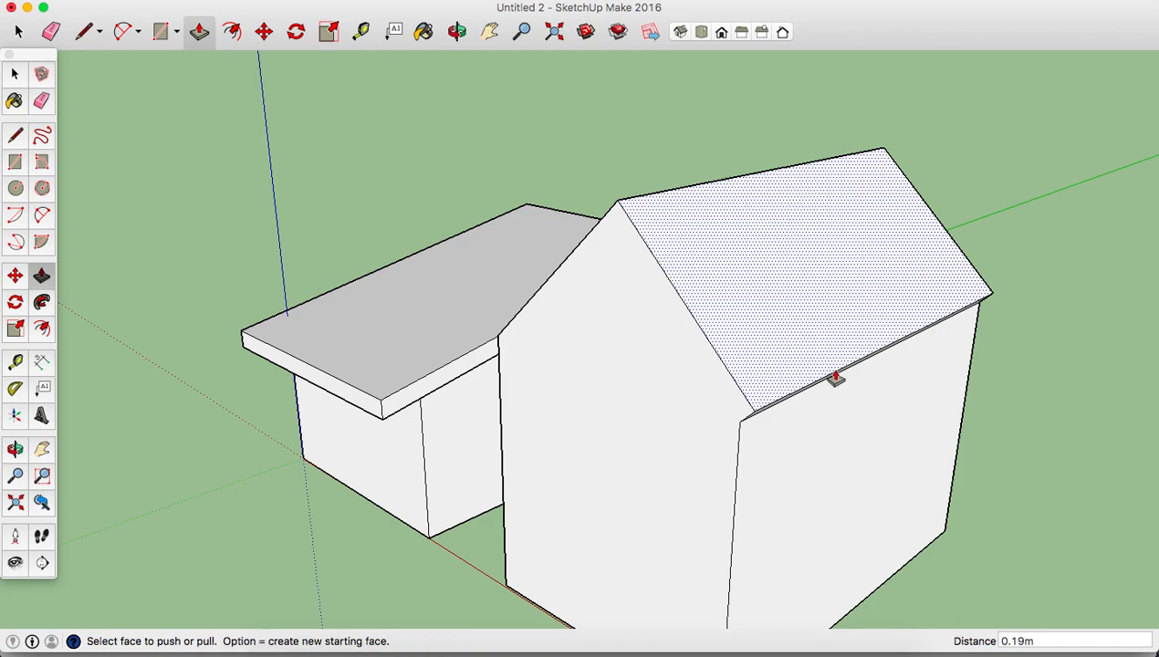
{"action": "left_click_drag", "start_coordinate": [802, 399], "coordinate": [824, 453]}
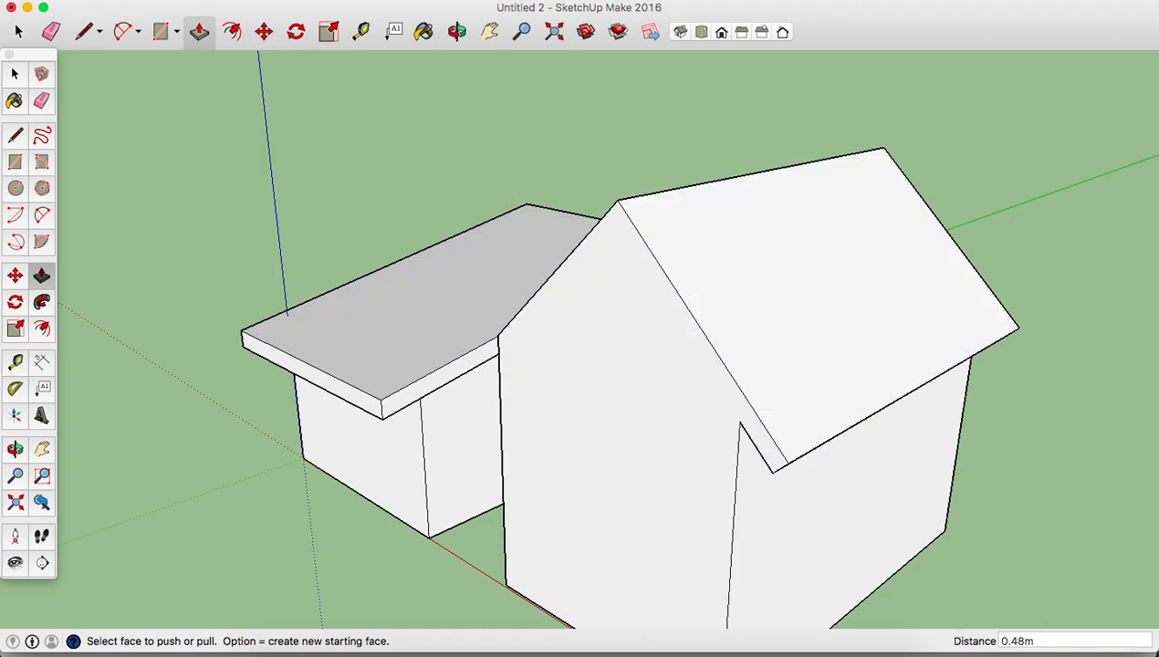
{"action": "left_click", "coordinate": [191, 0]}
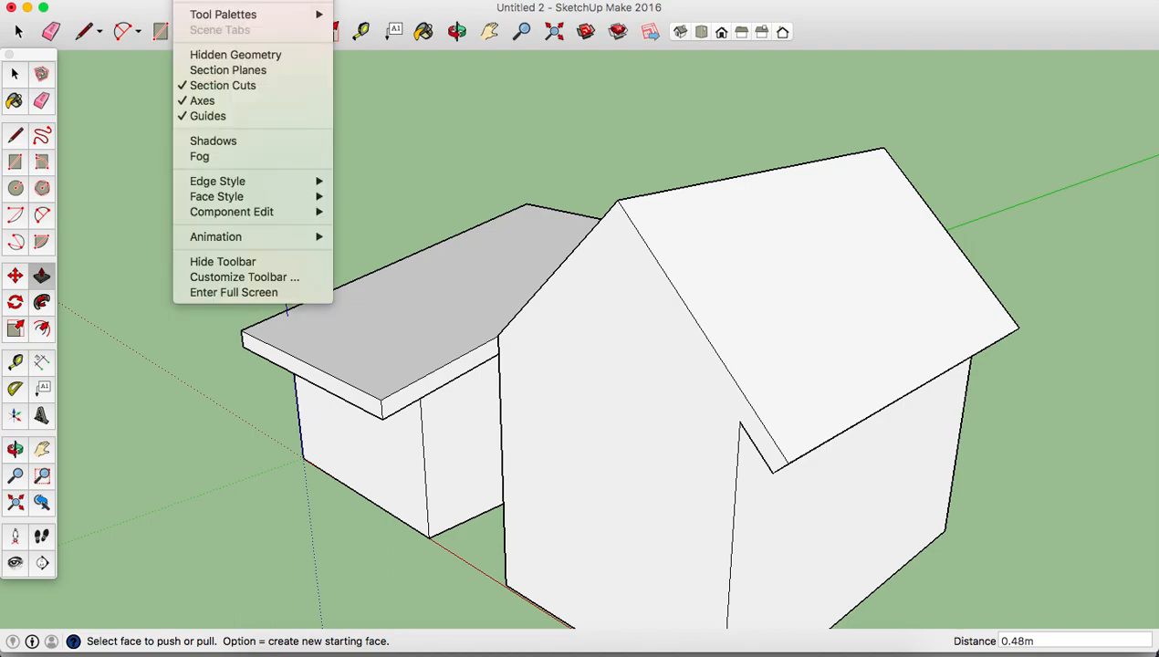
{"action": "mouse_move", "coordinate": [156, 0]}
{"action": "mouse_move", "coordinate": [219, 185]}
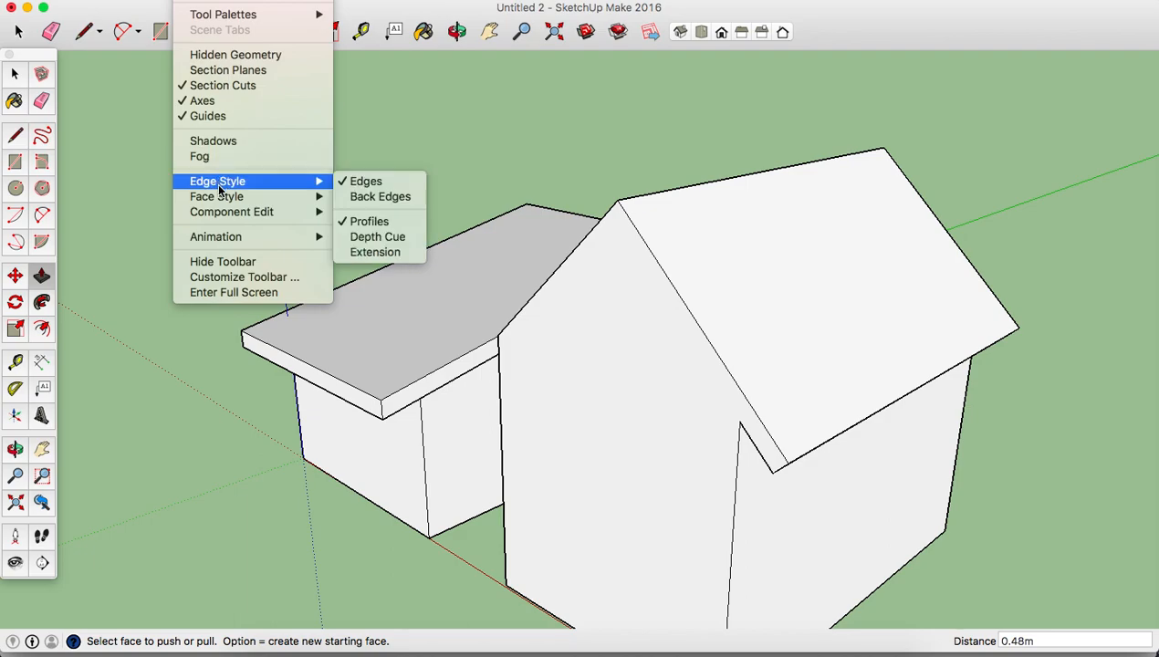
{"action": "left_click", "coordinate": [139, 207]}
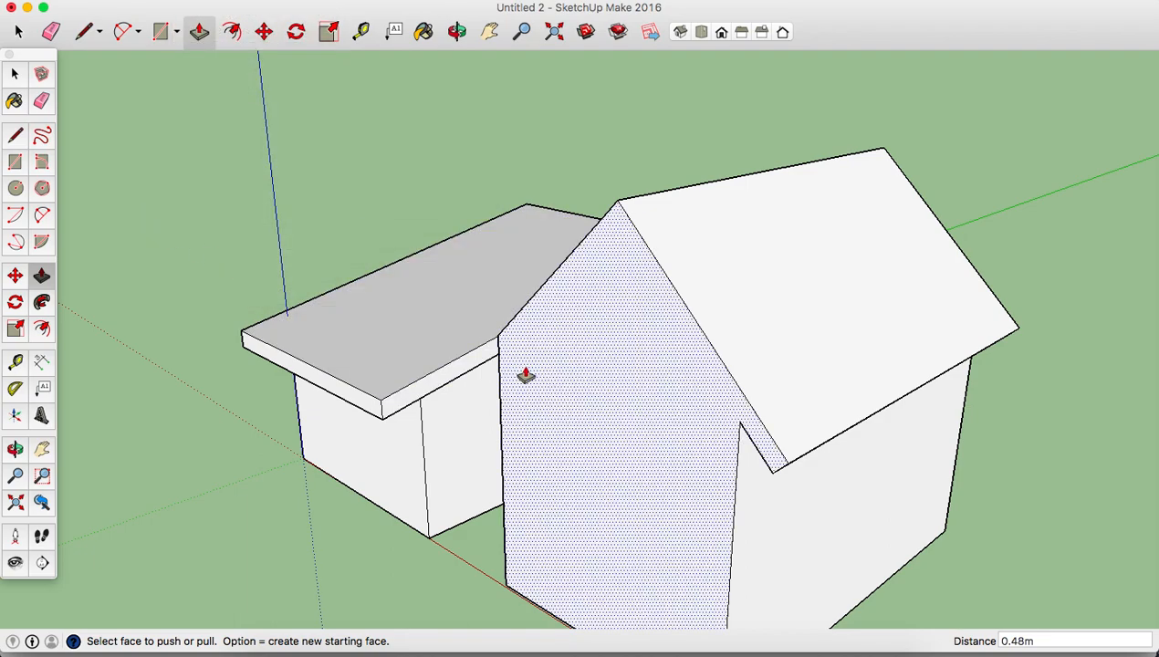
- Pull the gable slope facing the first building outward about 0.21 m to match the opposite slope's thickness
{"action": "left_click", "coordinate": [721, 33]}
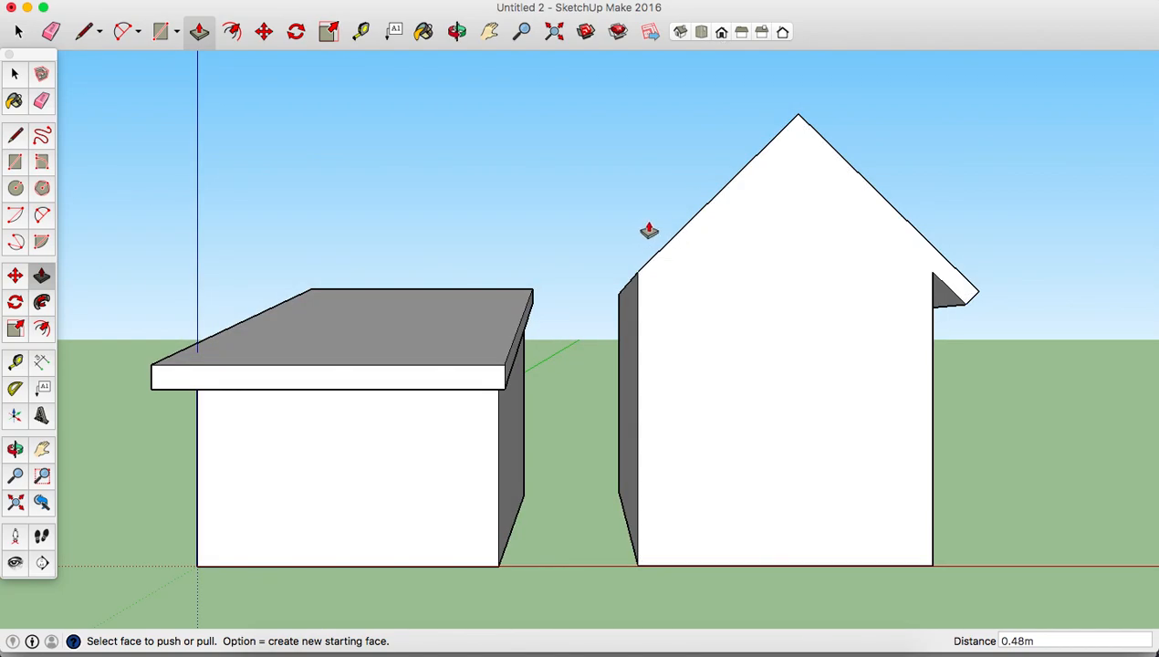
{"action": "left_click", "coordinate": [681, 33]}
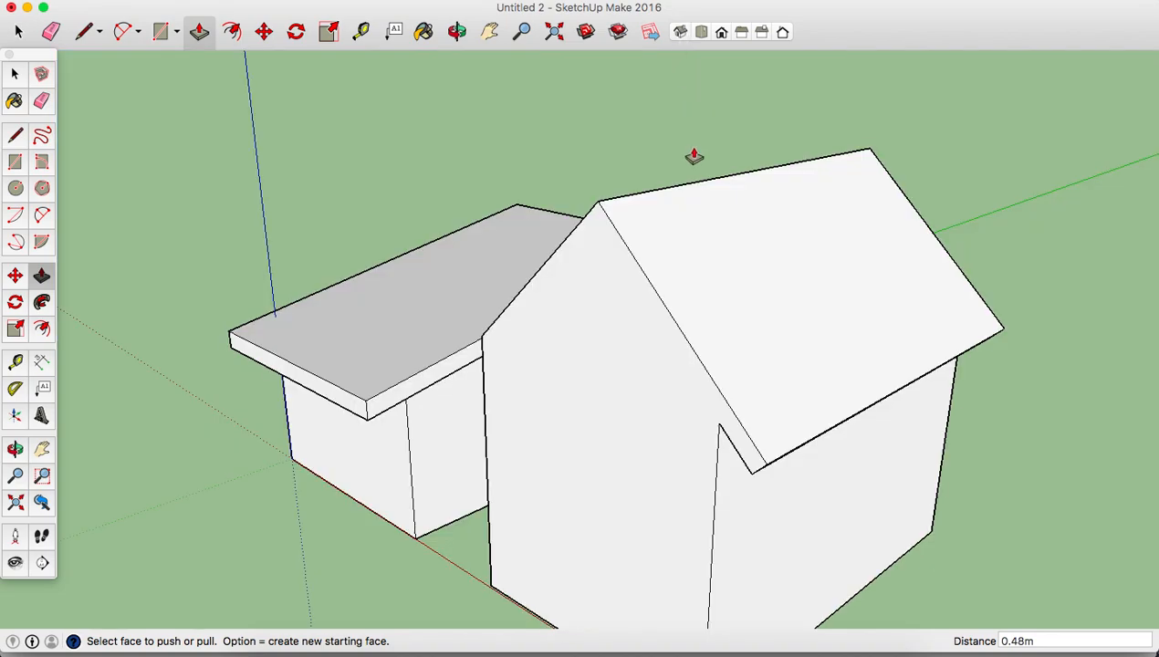
{"action": "left_click", "coordinate": [455, 33]}
{"action": "left_click_drag", "start_coordinate": [484, 85], "coordinate": [746, 319]}
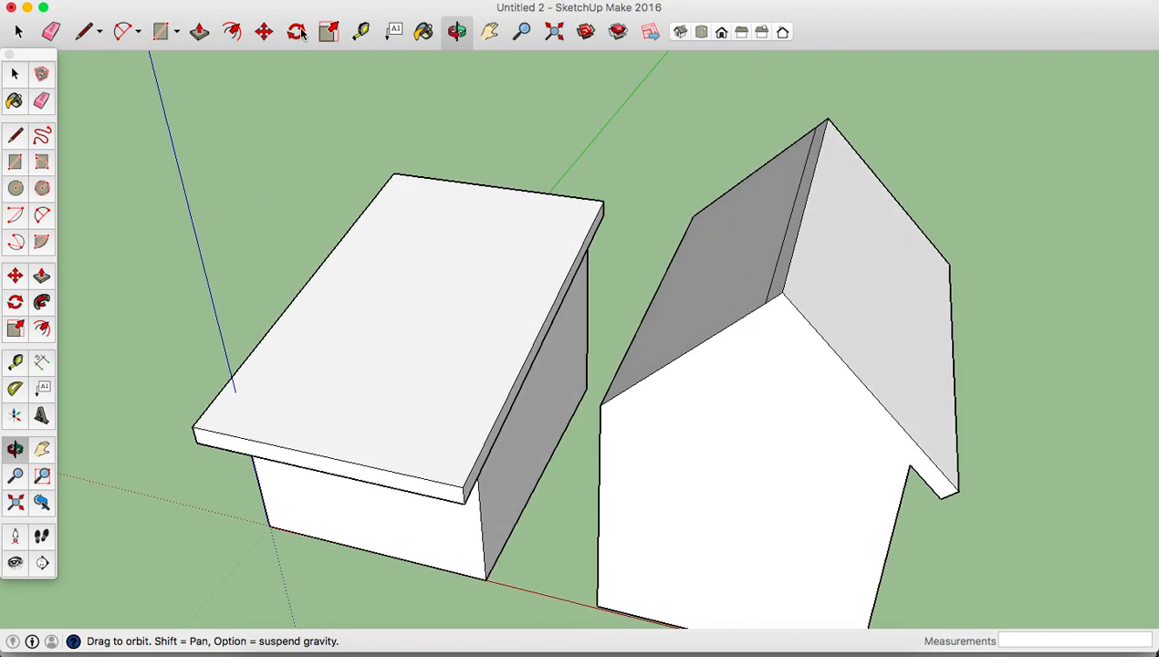
{"action": "left_click", "coordinate": [199, 32]}
{"action": "left_click", "coordinate": [735, 274]}
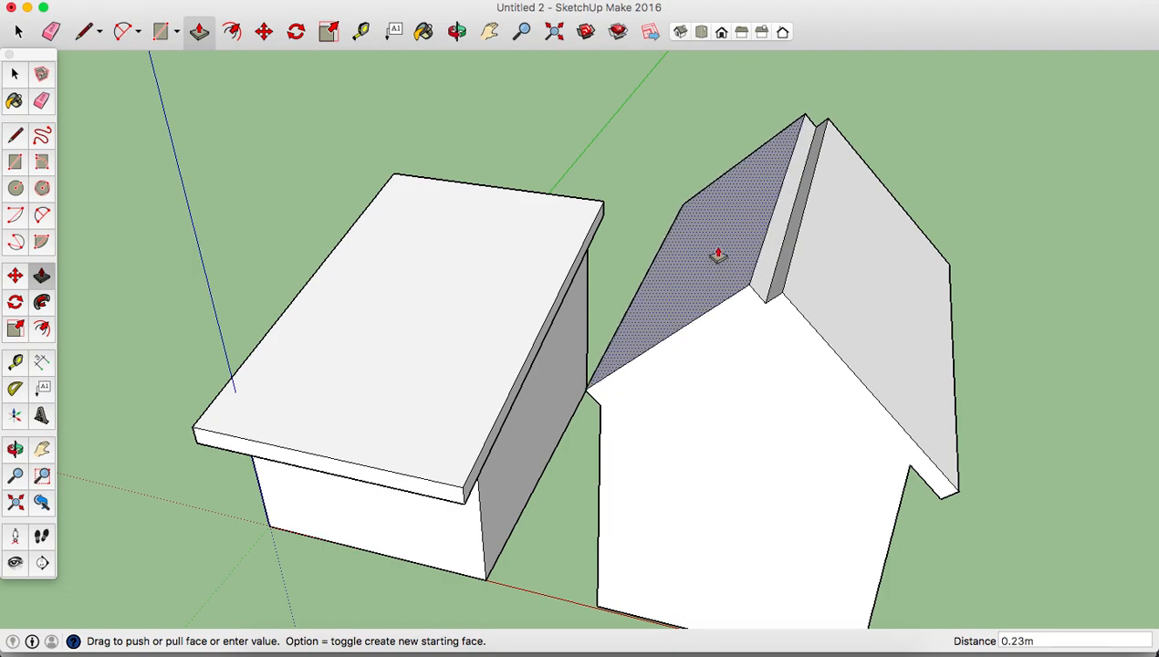
{"action": "left_click", "coordinate": [722, 32]}
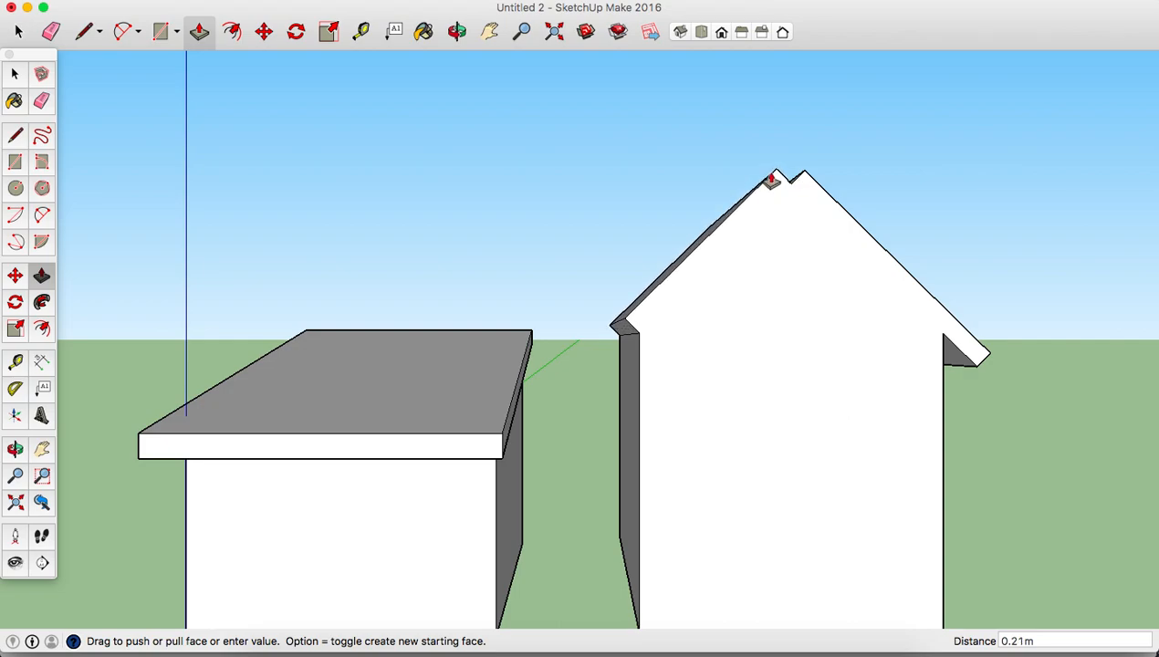
{"action": "left_click", "coordinate": [771, 179]}
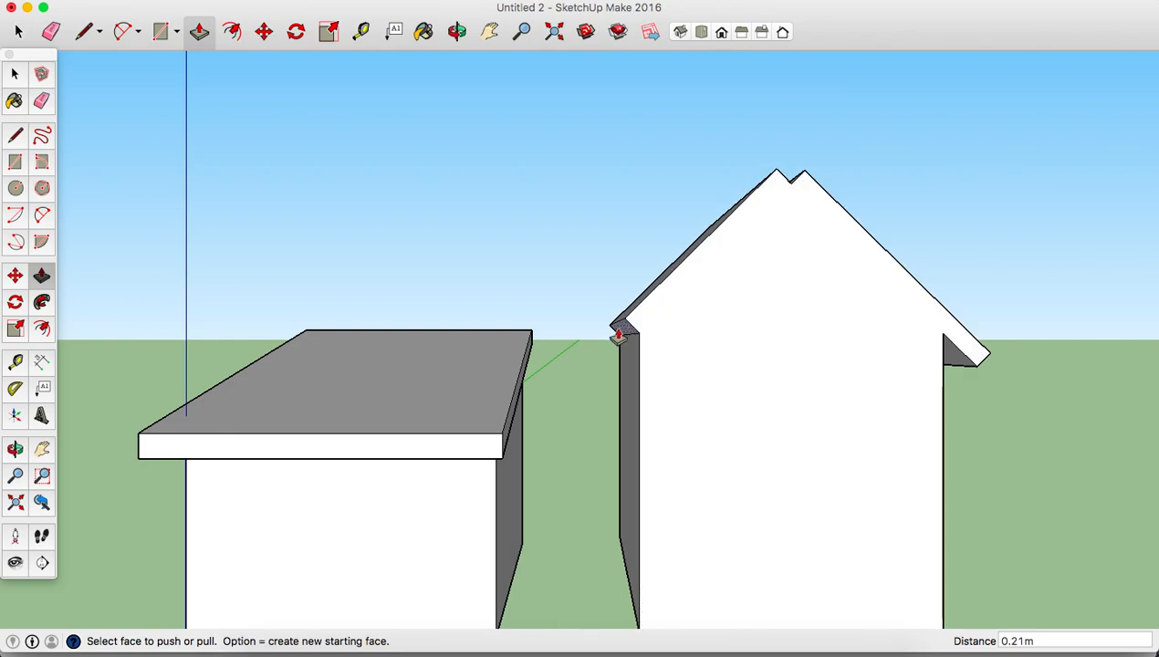
- Extend the lower edge of the slope facing the first building about 0.40 m as a matching eave
{"action": "scroll", "coordinate": [617, 338], "scroll_direction": "up", "scroll_amount": 5}
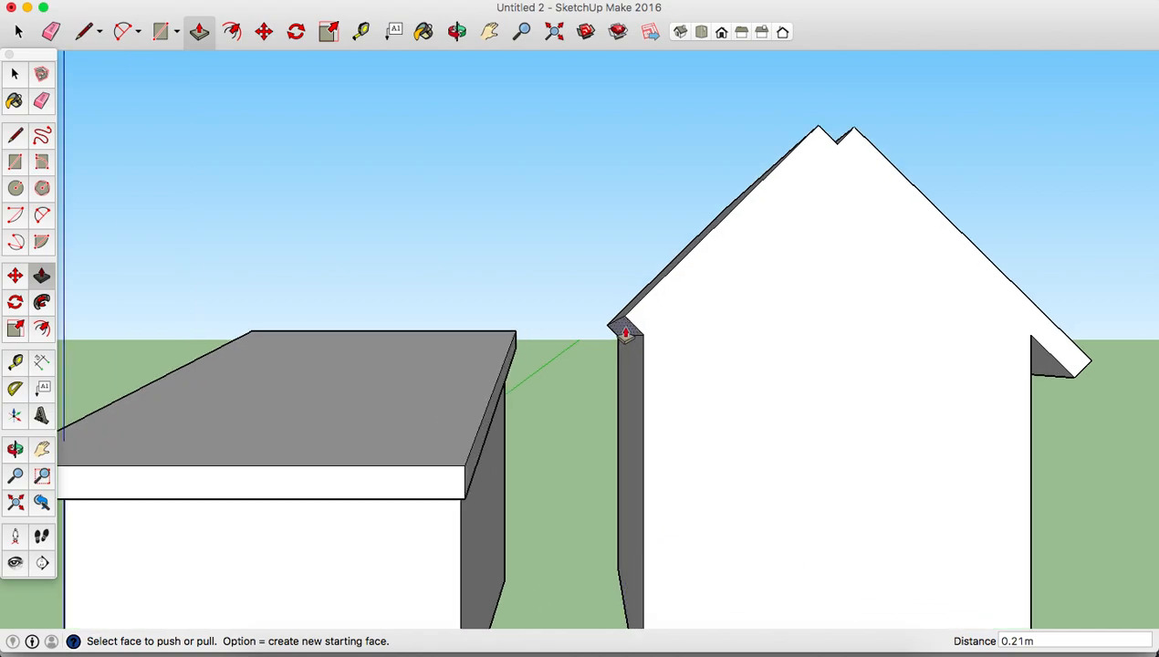
{"action": "left_click", "coordinate": [613, 335]}
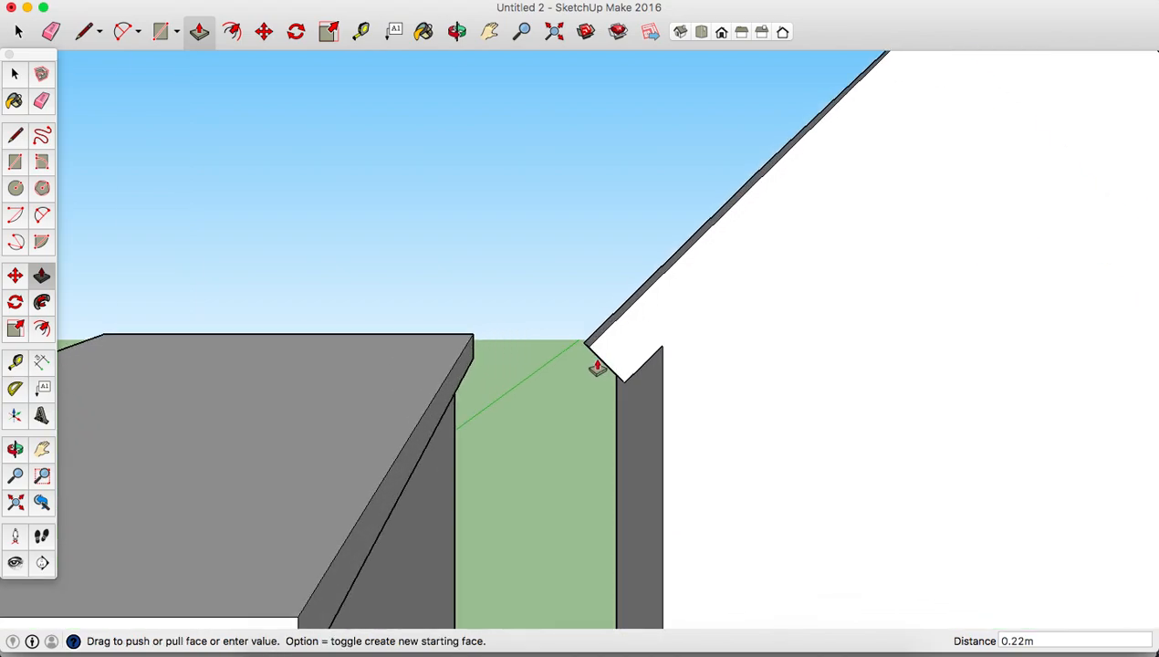
{"action": "scroll", "coordinate": [585, 376], "scroll_direction": "down", "scroll_amount": 5}
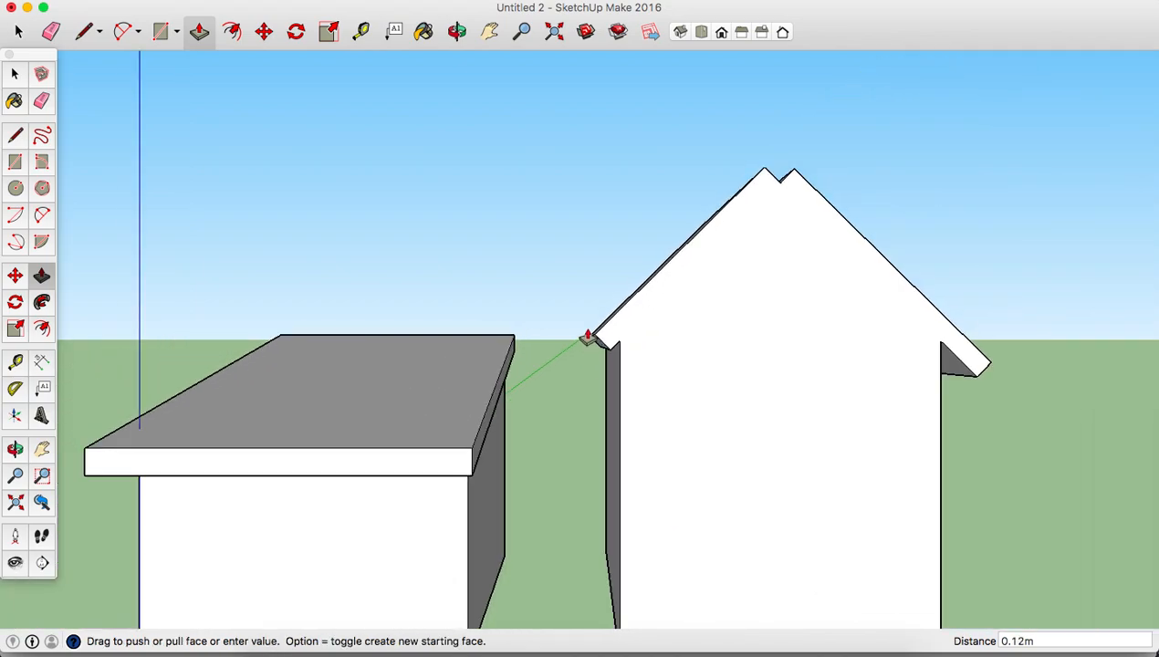
{"action": "left_click", "coordinate": [571, 357]}
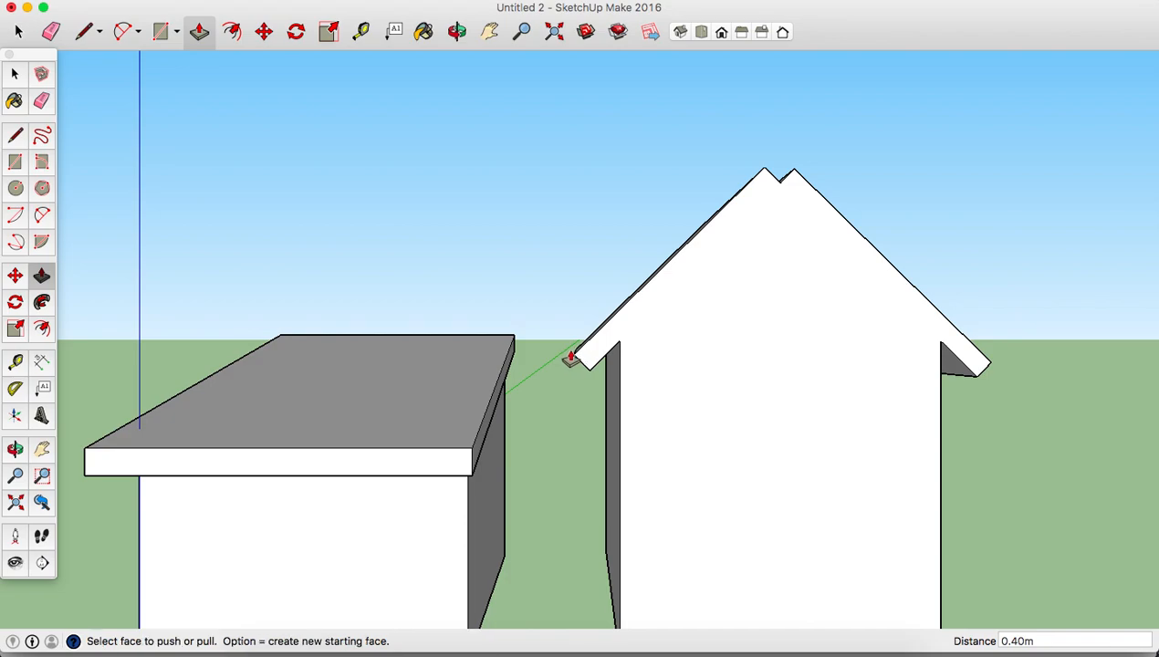
- Close the notch at the front of the gable ridge with a line about 0.28 m long between the two roof peaks
{"action": "left_click", "coordinate": [84, 32]}
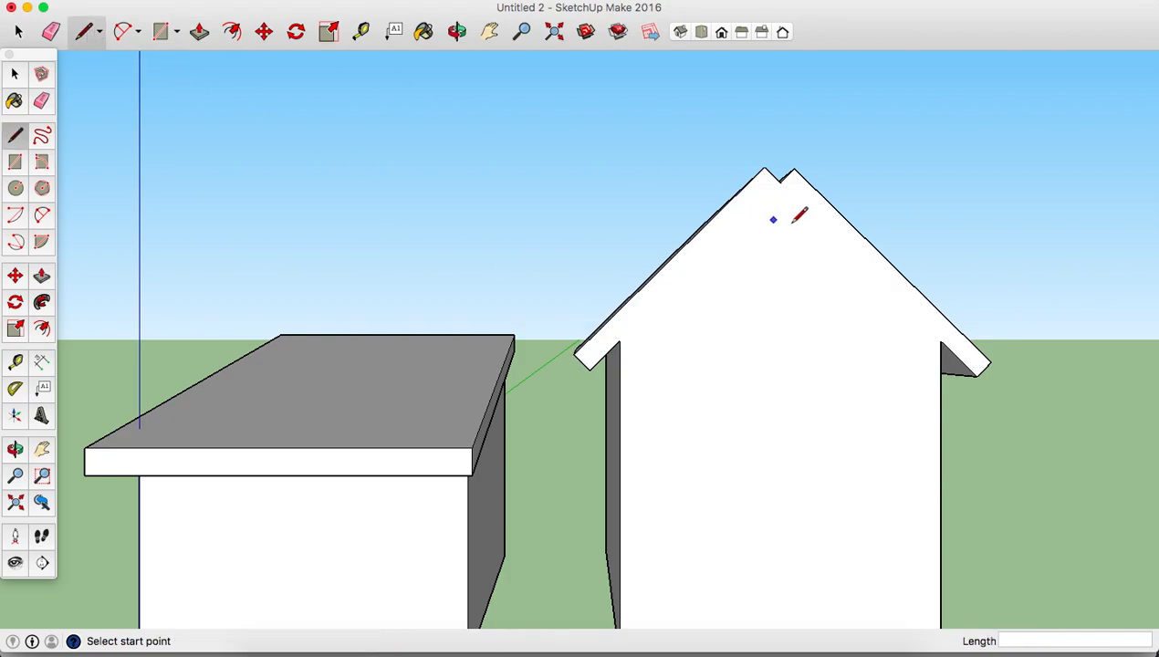
{"action": "left_click", "coordinate": [765, 167]}
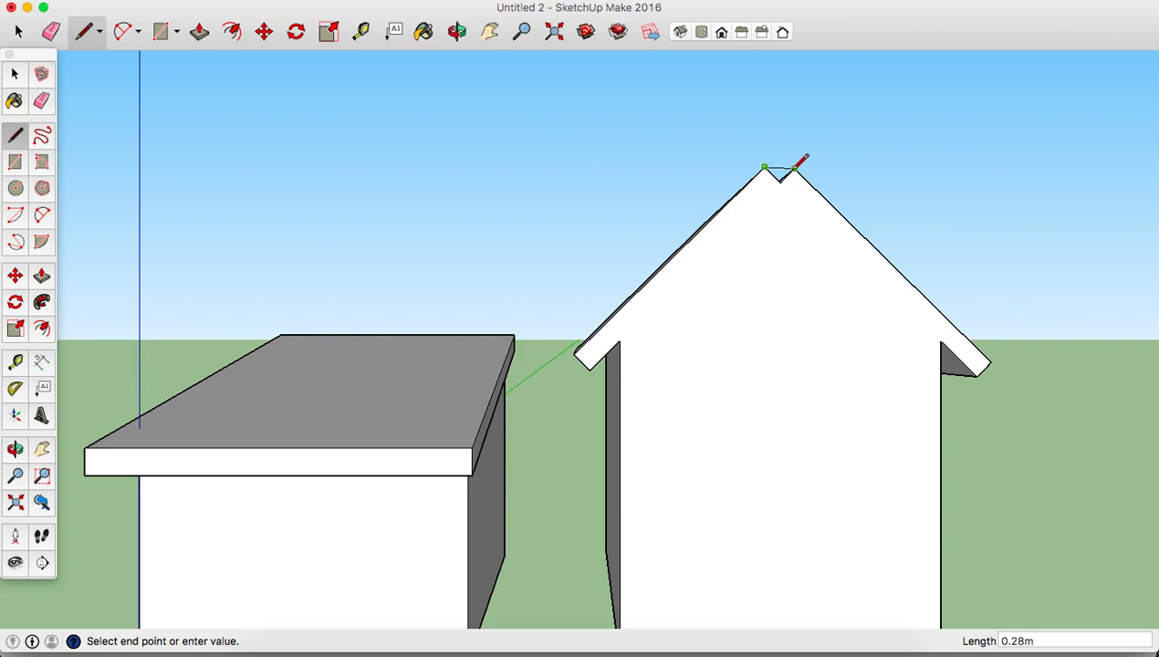
{"action": "left_click", "coordinate": [795, 168]}
- Push the small triangle in the ridge notch about 4.68 m back along the roof to fill the gap
{"action": "scroll", "coordinate": [782, 198], "scroll_direction": "down", "scroll_amount": 2}
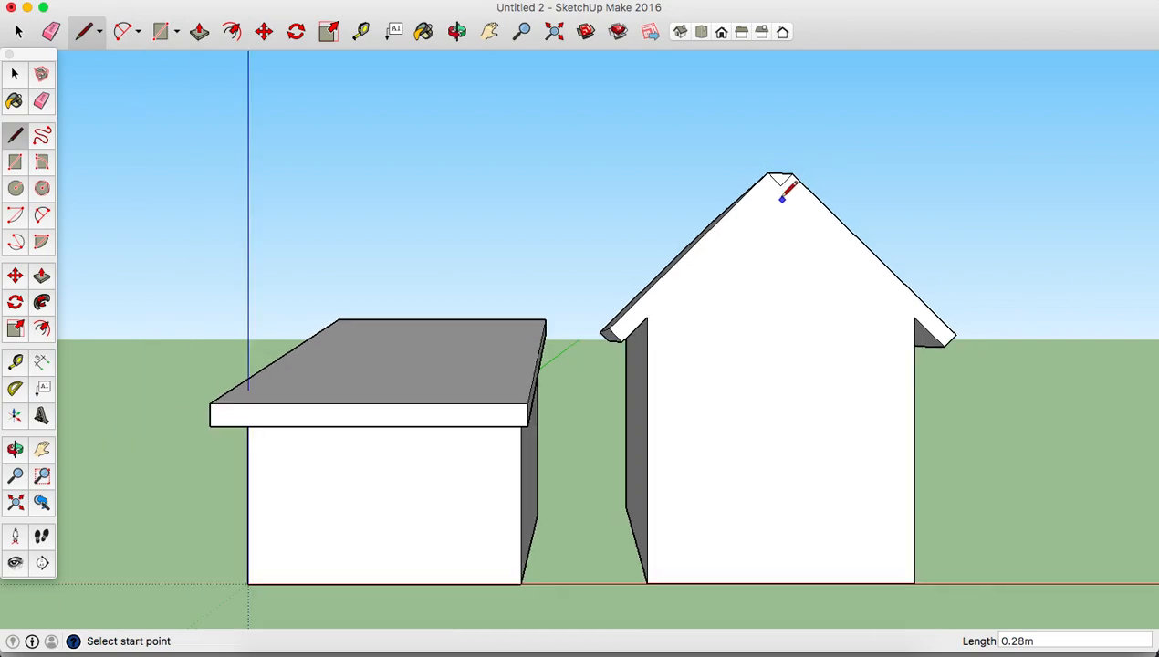
{"action": "left_click", "coordinate": [680, 34]}
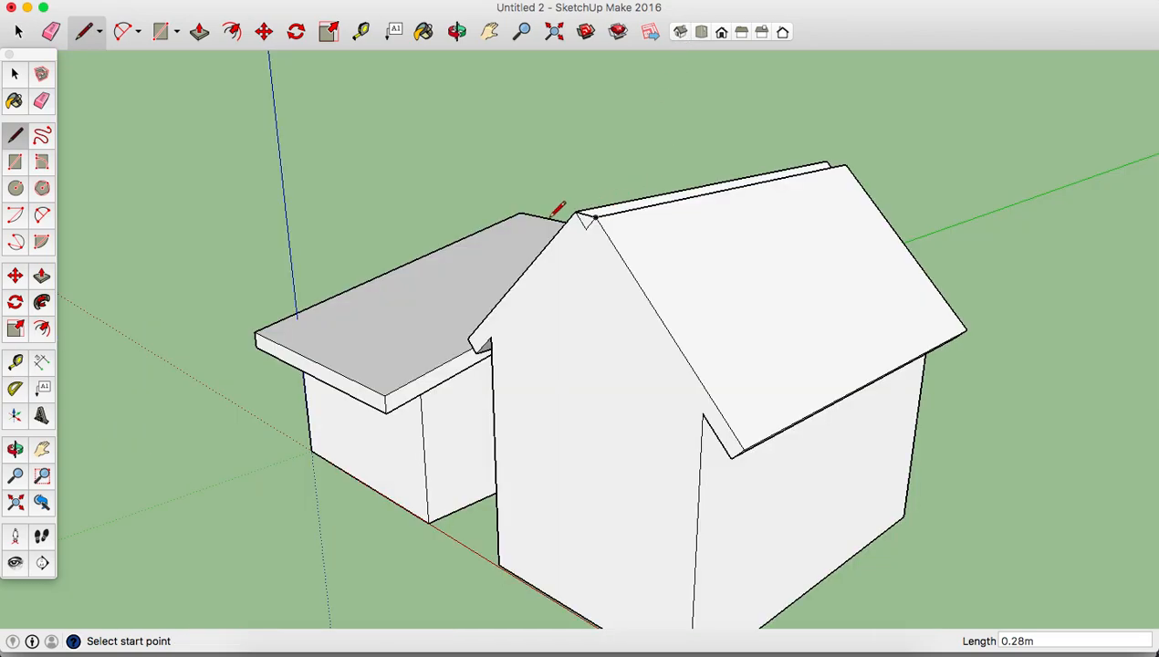
{"action": "left_click", "coordinate": [199, 33]}
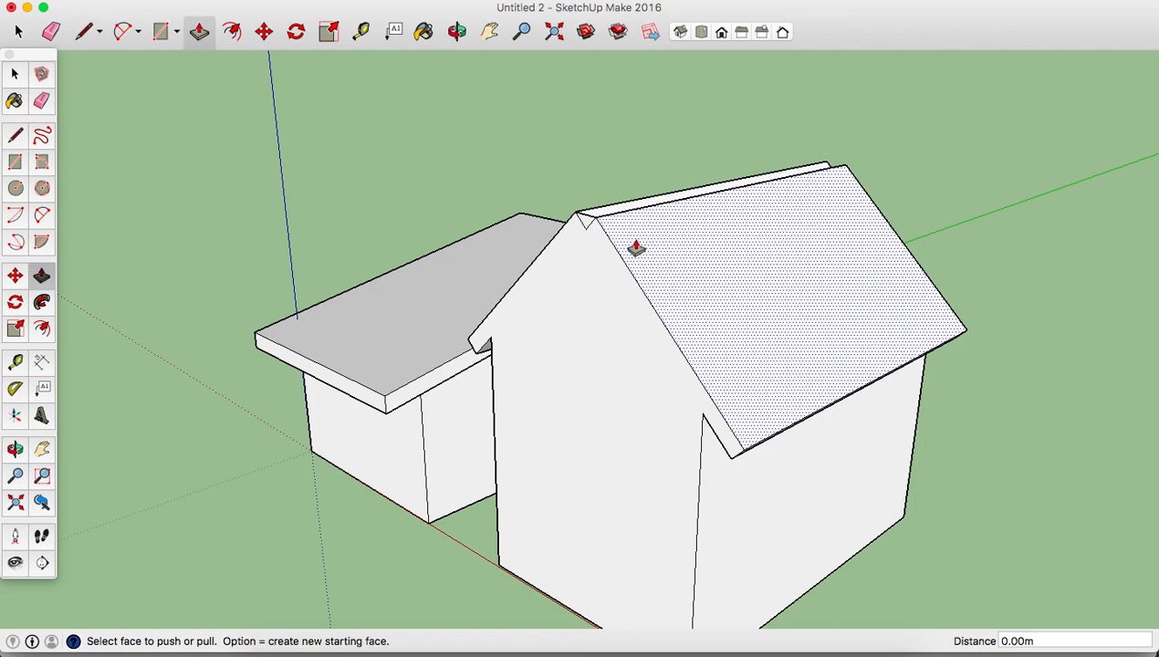
{"action": "left_click_drag", "start_coordinate": [584, 227], "coordinate": [853, 182]}
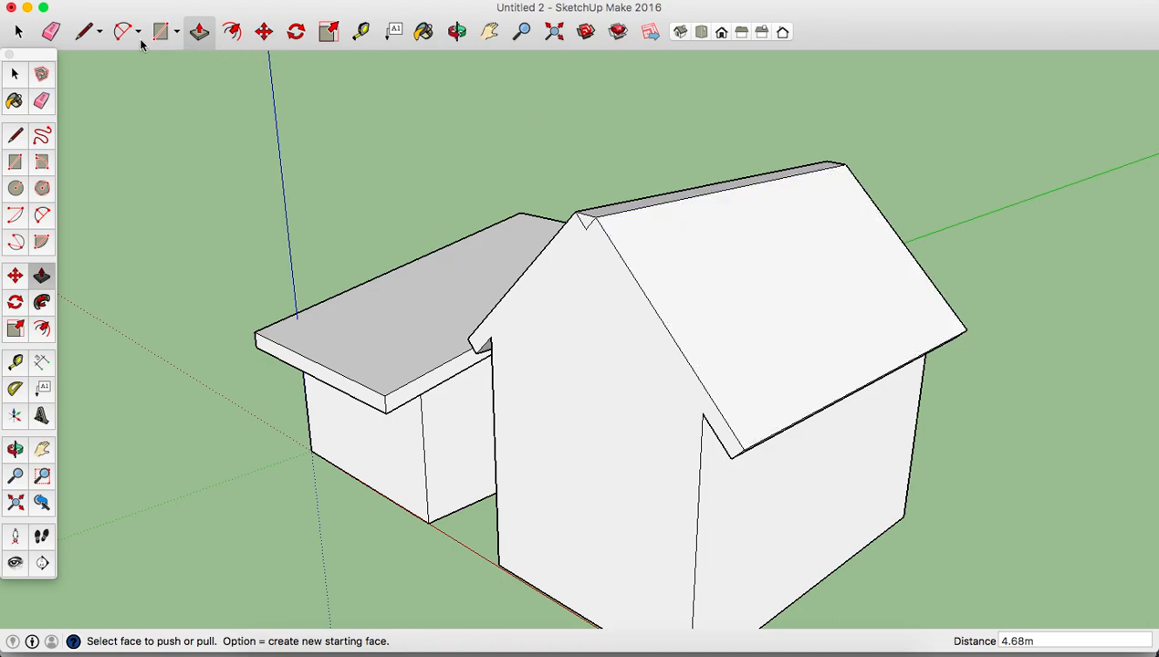
- Draw lines from the inner gable peak down to both front wall corners, separating the roof ends from the wall face
{"action": "left_click", "coordinate": [49, 32]}
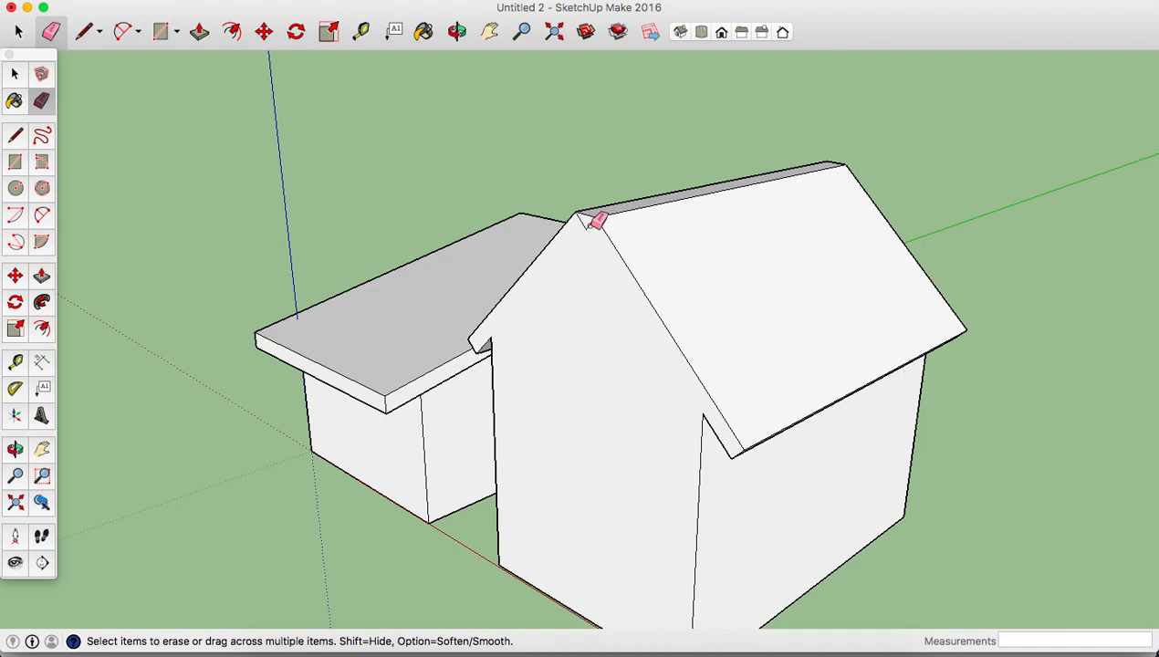
{"action": "left_click", "coordinate": [97, 31]}
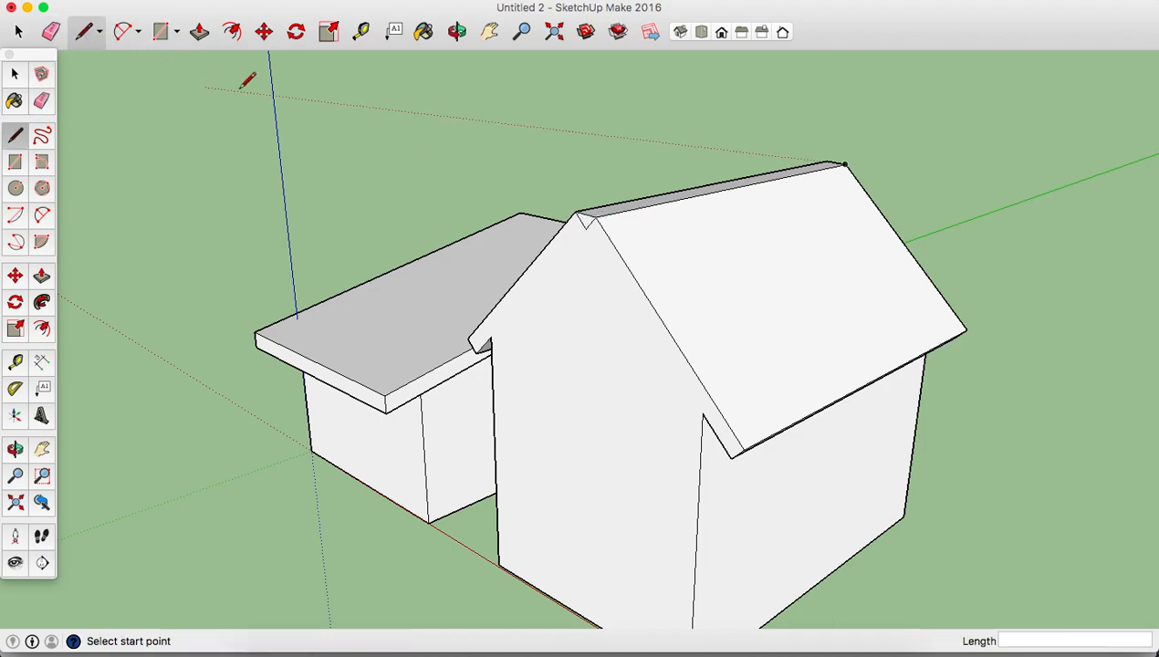
{"action": "left_click", "coordinate": [585, 228]}
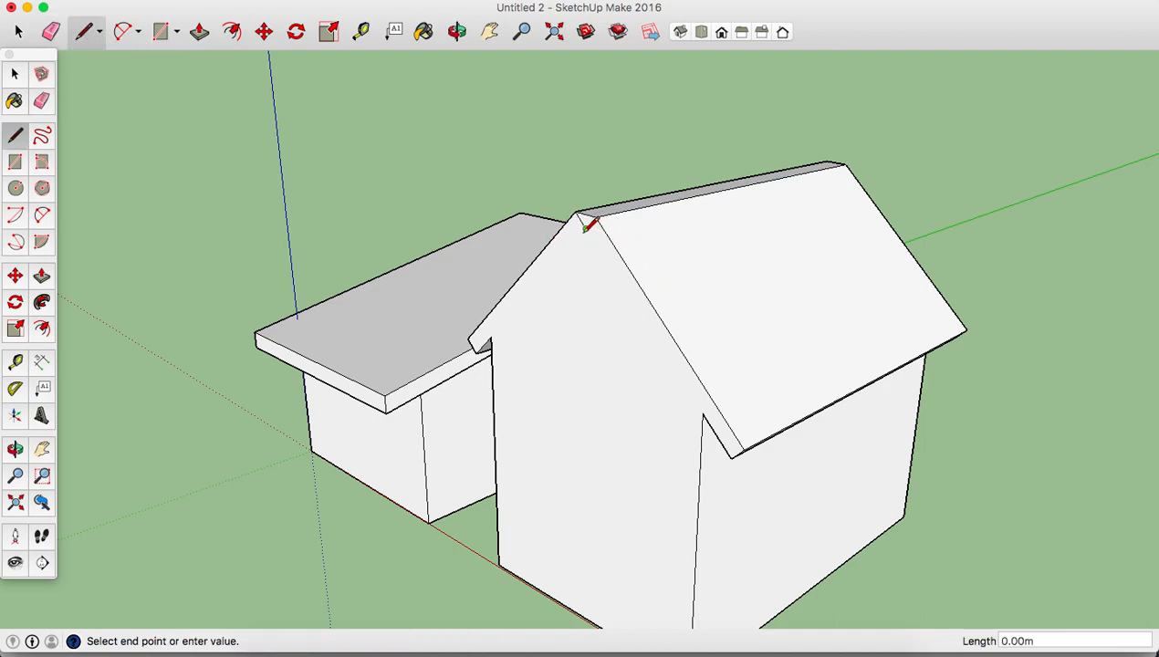
{"action": "left_click", "coordinate": [491, 337]}
{"action": "left_click", "coordinate": [585, 227]}
{"action": "left_click", "coordinate": [709, 413]}
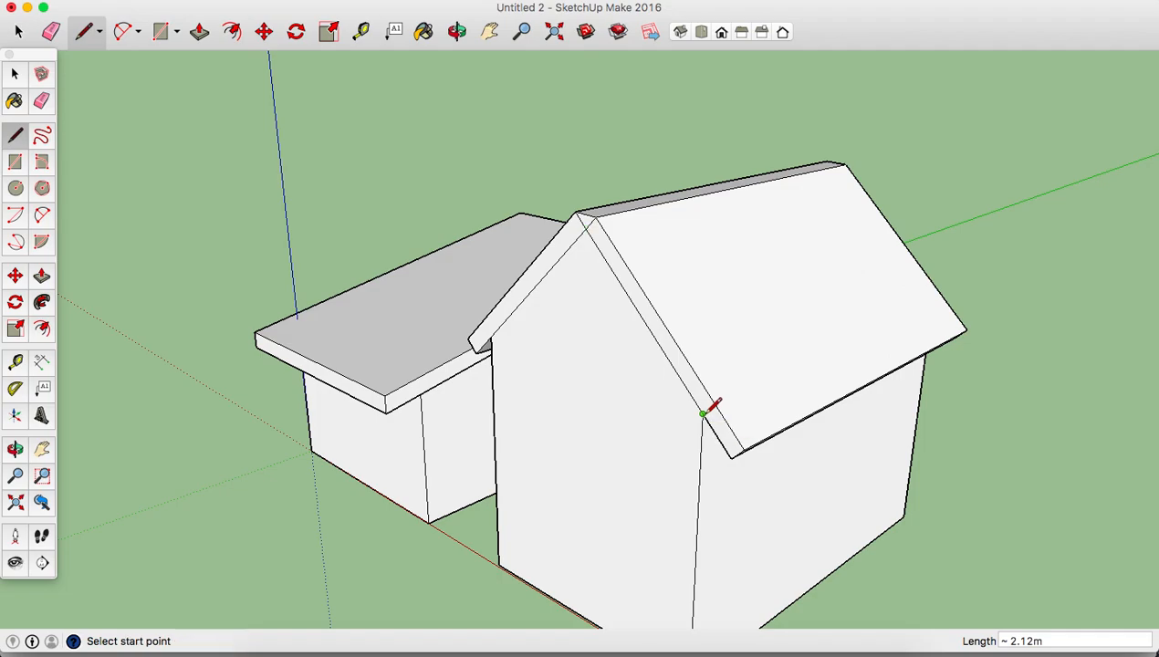
- Pull the front ends of both roof slopes and the small ridge triangle 0.41 m forward as a front overhang
{"action": "left_click", "coordinate": [198, 33]}
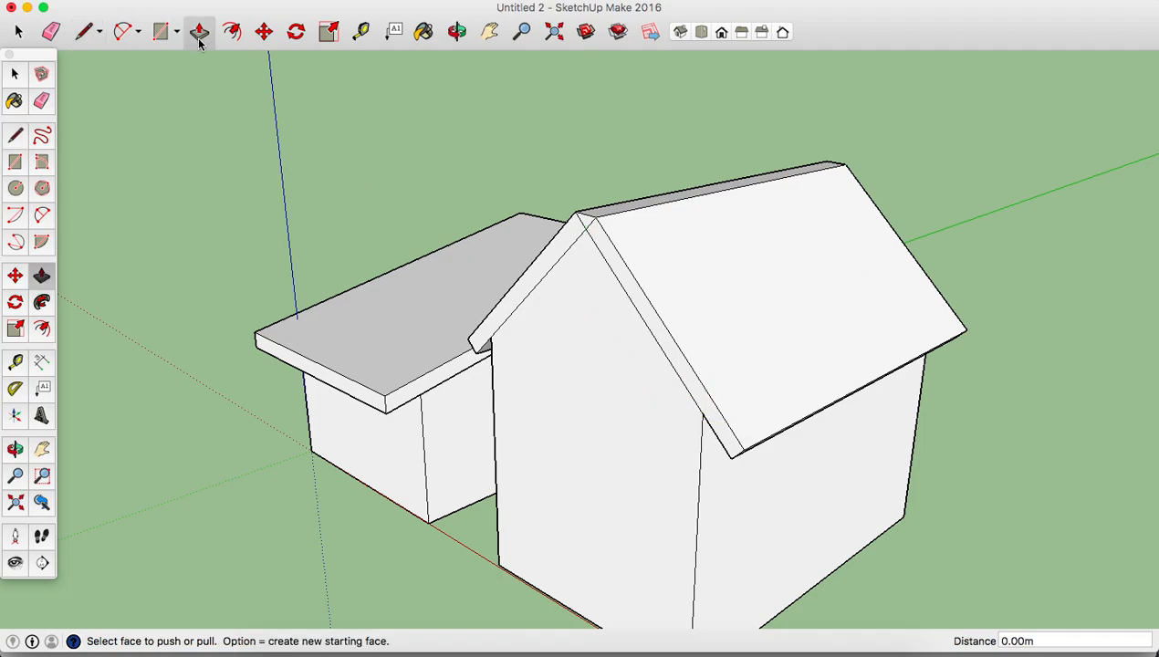
{"action": "left_click", "coordinate": [533, 287]}
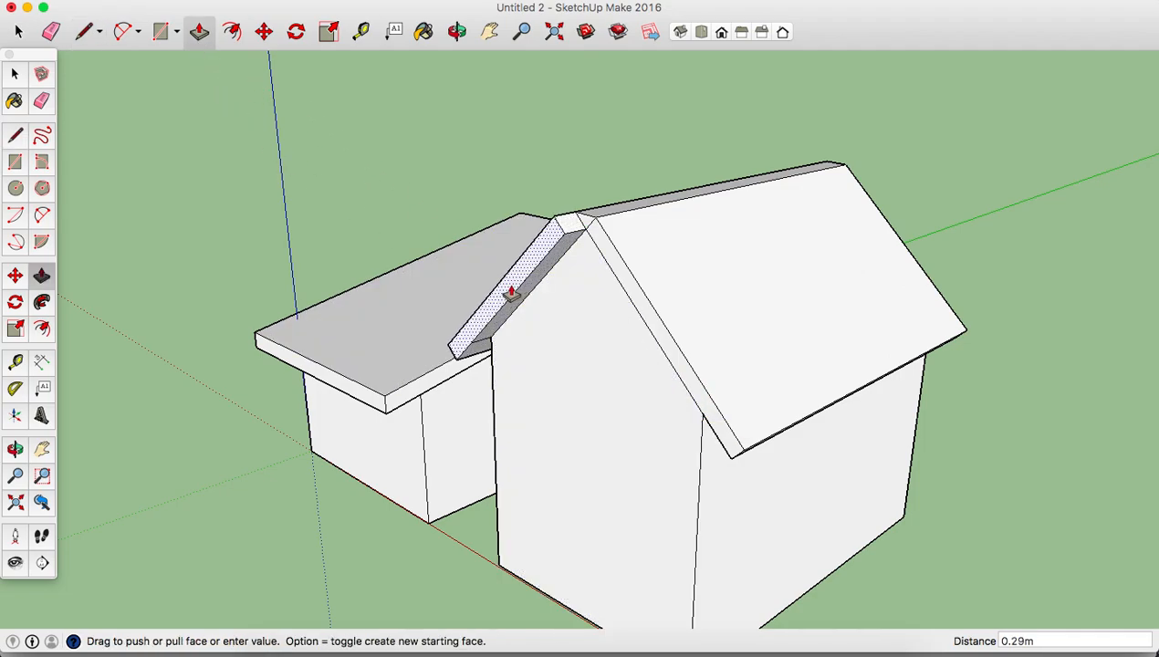
{"action": "left_click", "coordinate": [503, 297]}
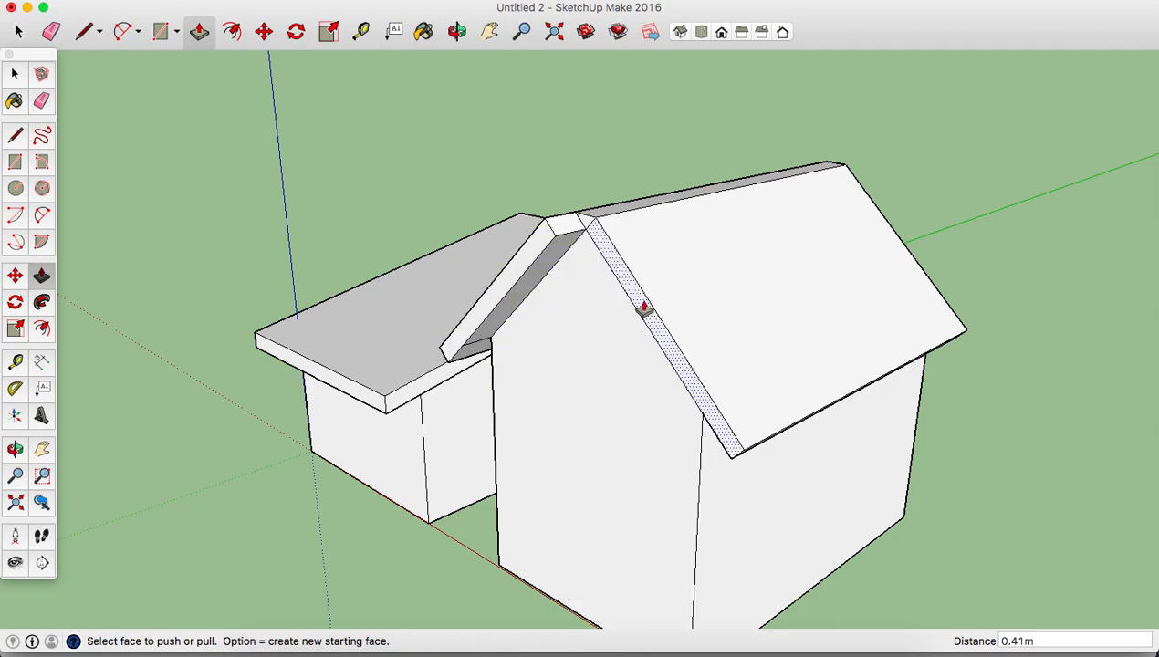
{"action": "left_click", "coordinate": [640, 311]}
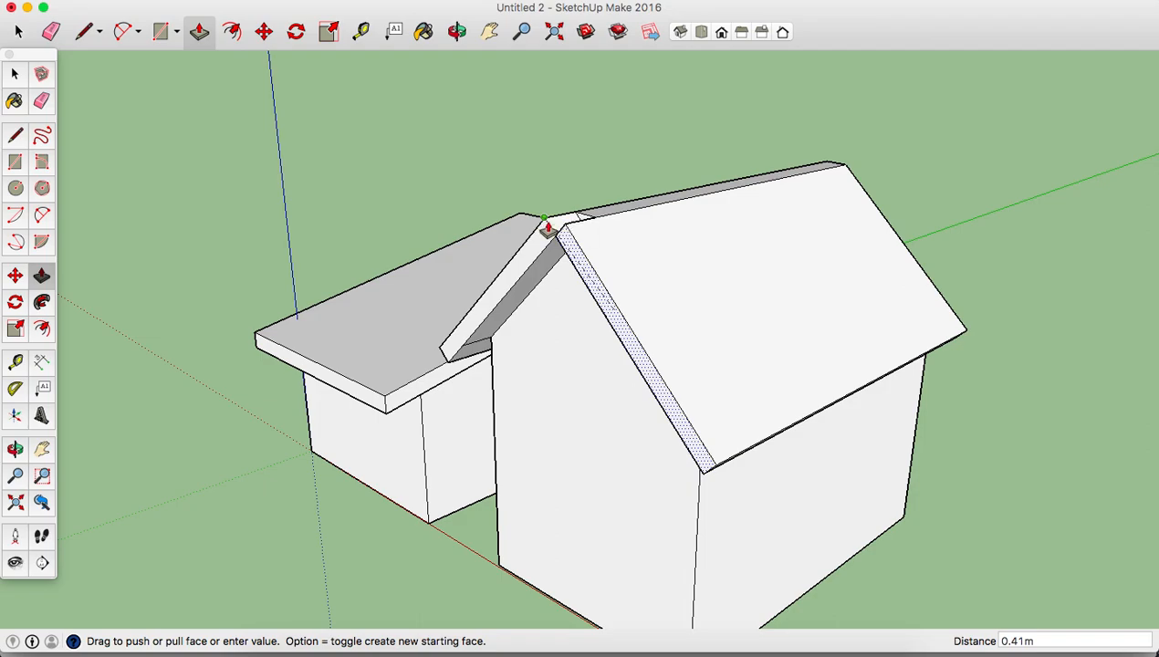
{"action": "left_click", "coordinate": [548, 227]}
{"action": "left_click", "coordinate": [584, 222]}
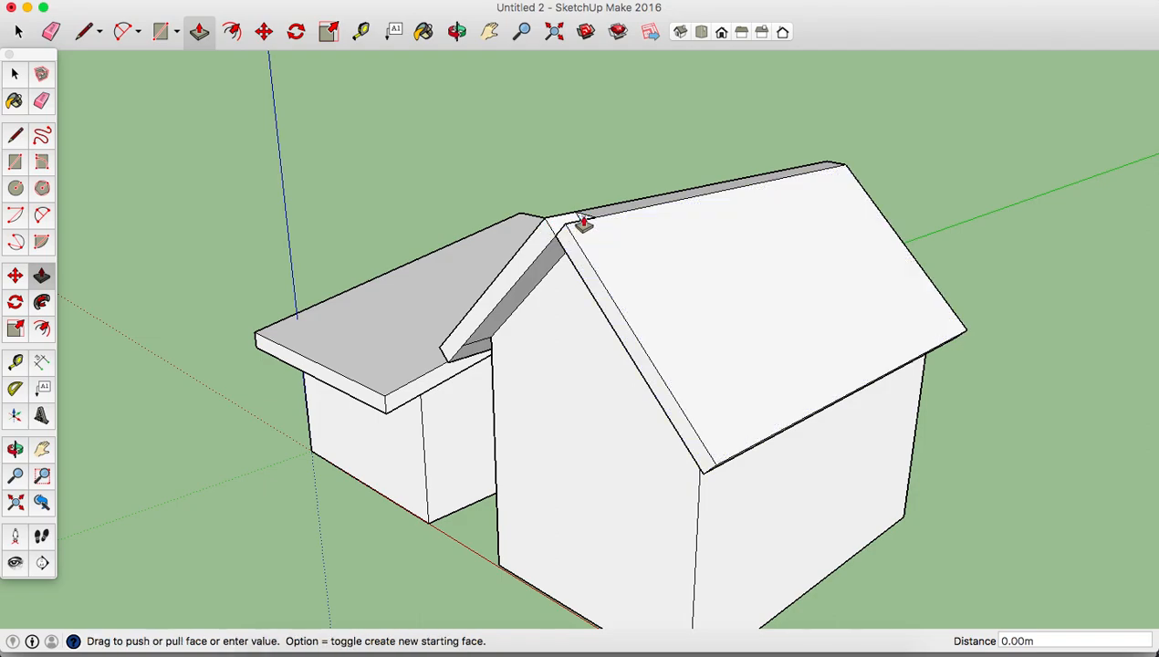
{"action": "left_click", "coordinate": [561, 235]}
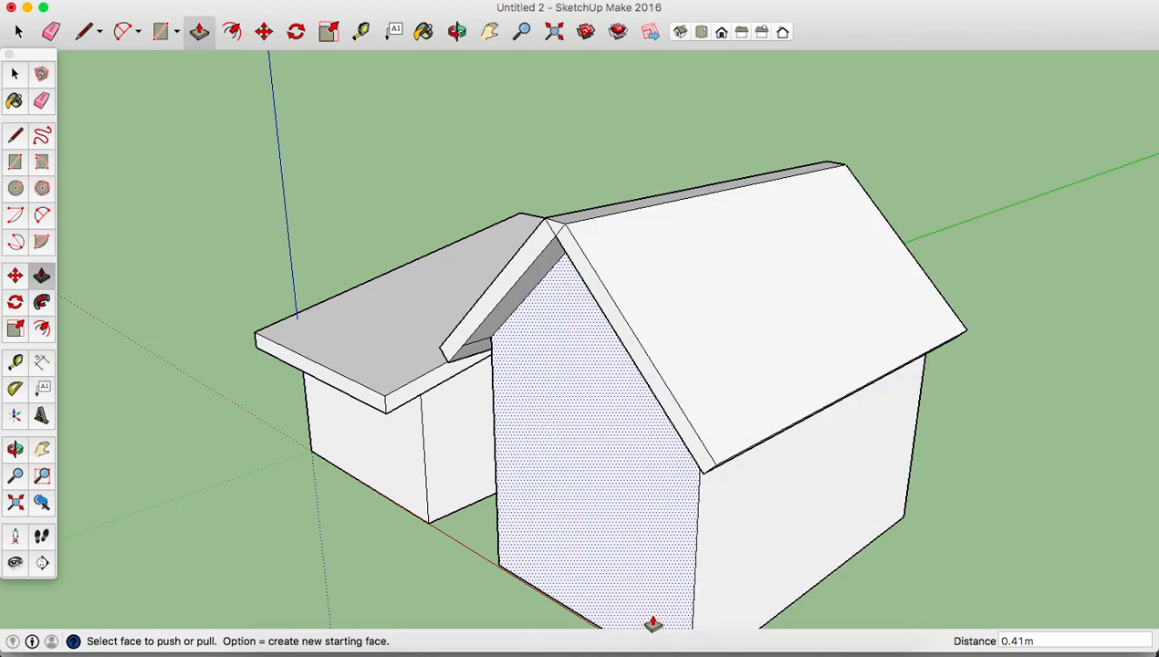
- Draw a circle with a radius of about 0.23 m on the gabled front wall, centred below the ridge
{"action": "left_click", "coordinate": [456, 32]}
{"action": "left_click_drag", "start_coordinate": [595, 462], "coordinate": [641, 507]}
{"action": "key", "text": "p"}
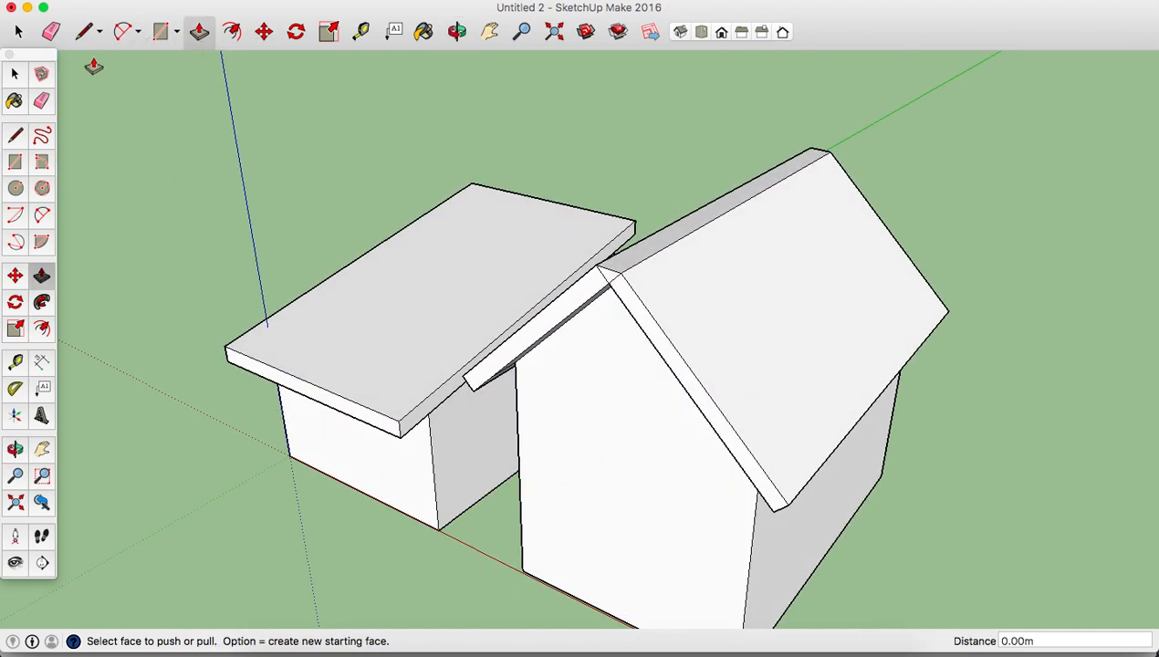
{"action": "left_click", "coordinate": [16, 189]}
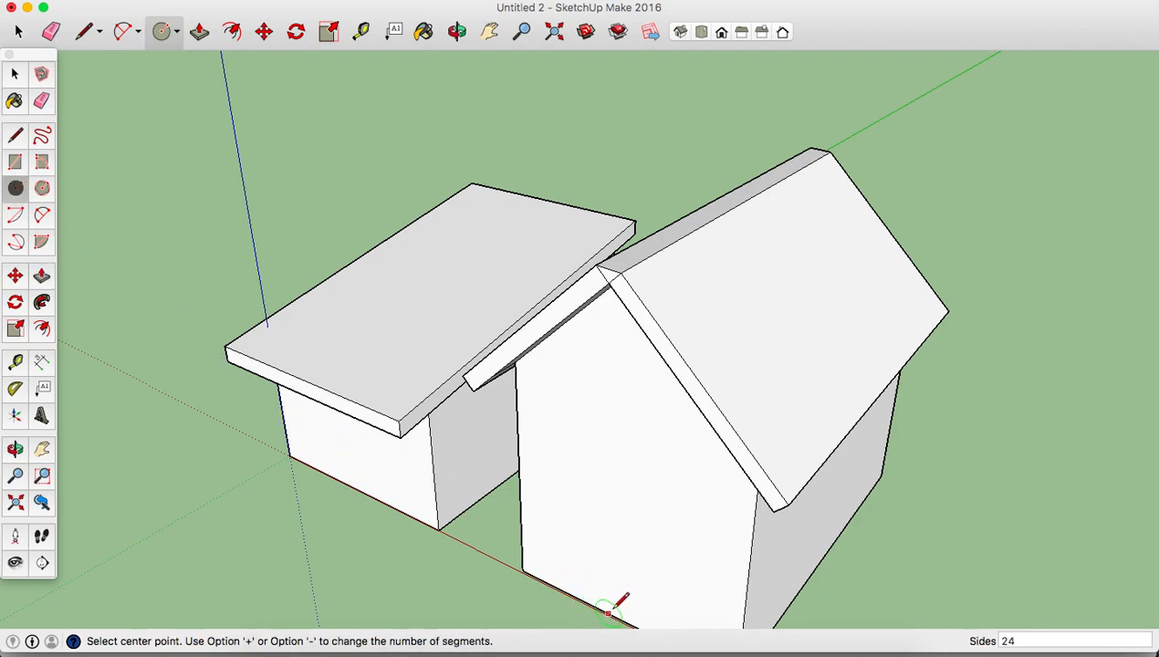
{"action": "left_click", "coordinate": [617, 476]}
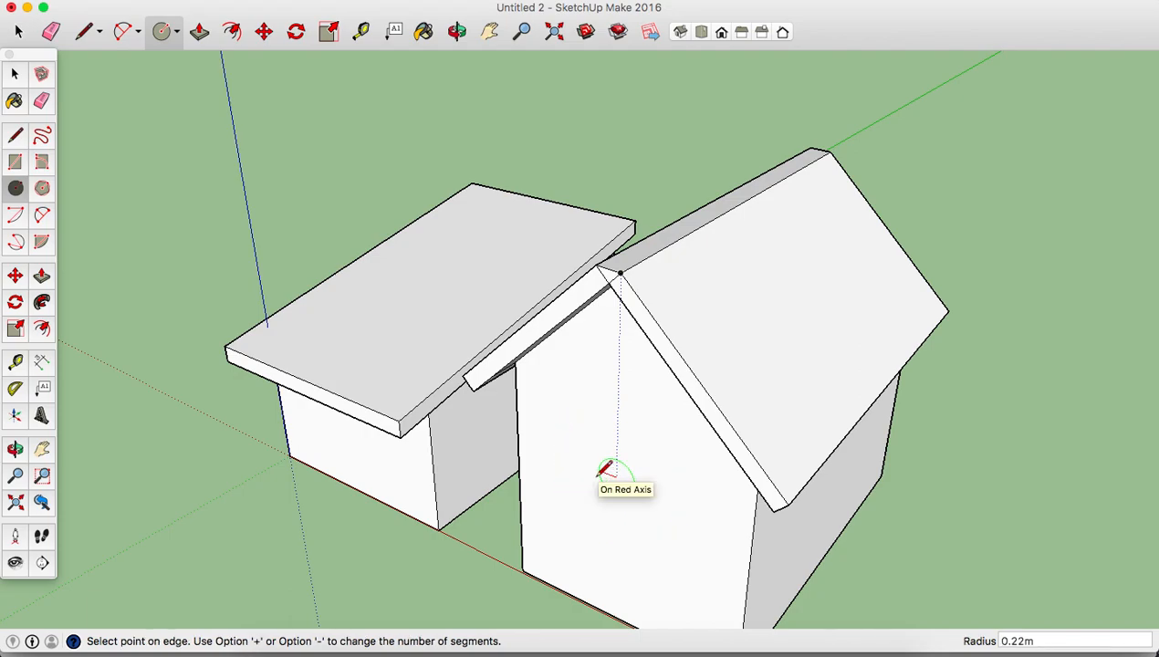
{"action": "left_click", "coordinate": [603, 470]}
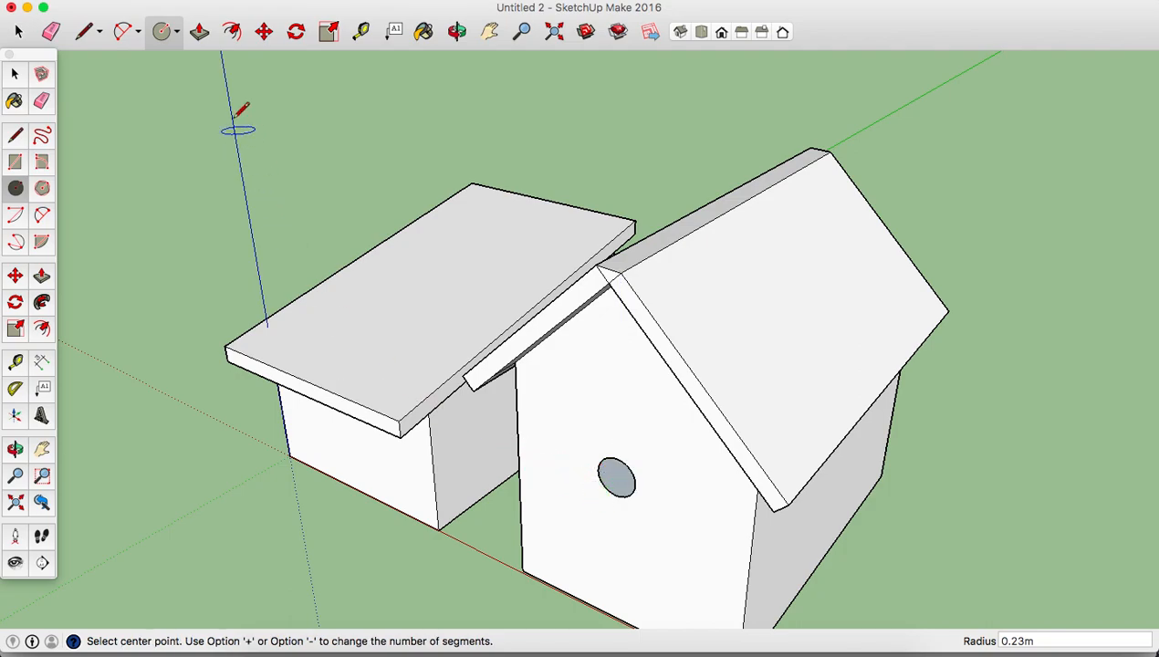
- Pull the circular face about 0.13 m outward from the gabled front wall
{"action": "left_click", "coordinate": [199, 32]}
{"action": "left_click", "coordinate": [616, 477]}
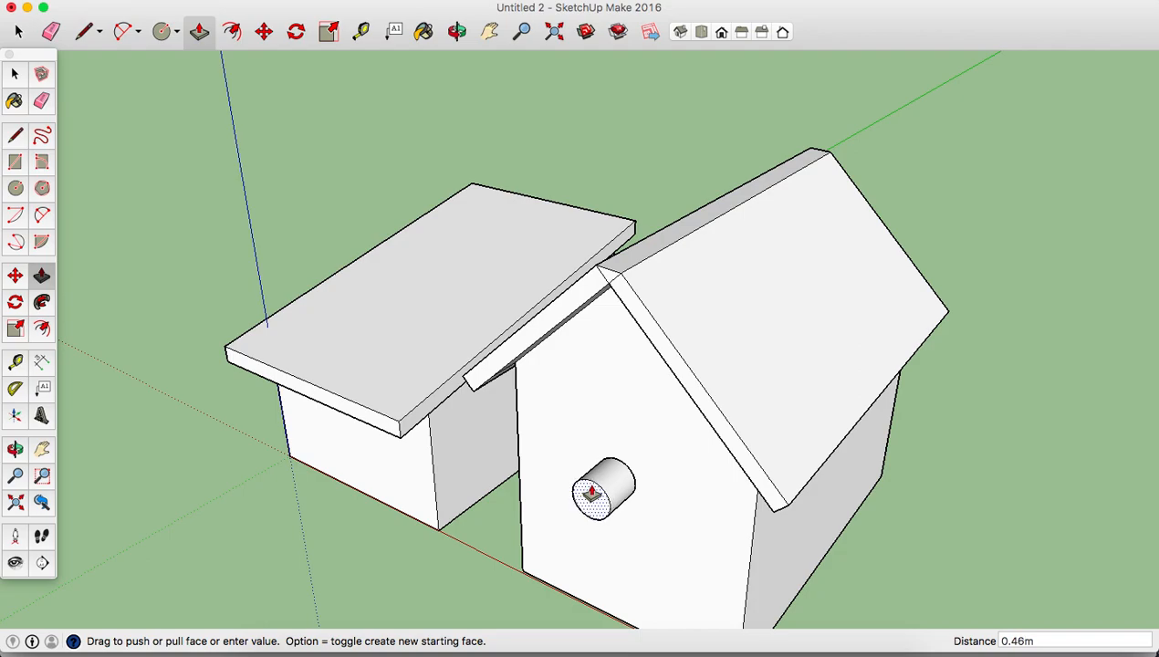
{"action": "left_click", "coordinate": [624, 476]}
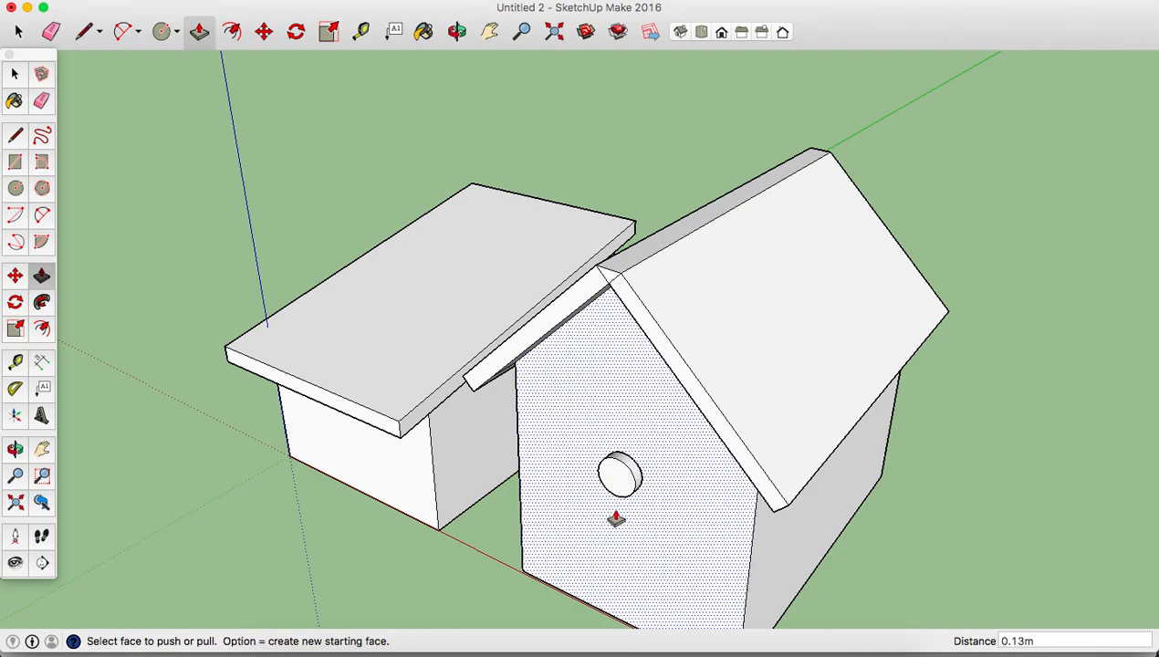
{"action": "left_click", "coordinate": [18, 32]}
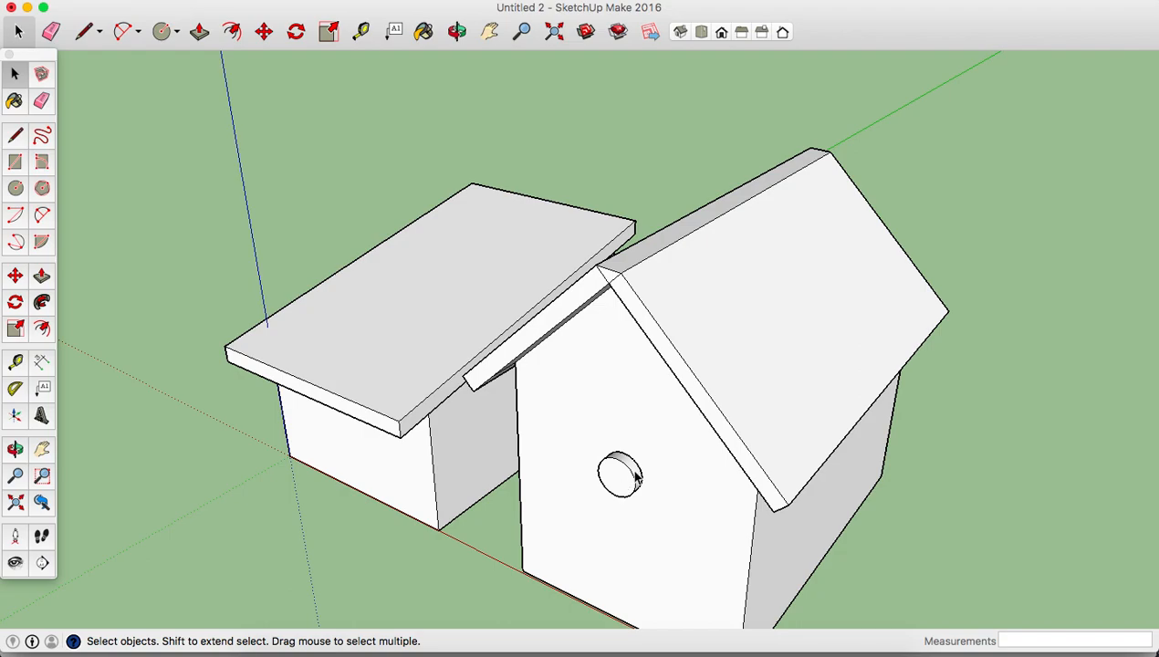
{"action": "scroll", "coordinate": [647, 486], "scroll_direction": "down", "scroll_amount": 3}
{"action": "scroll", "coordinate": [647, 486], "scroll_direction": "up", "scroll_amount": 10}
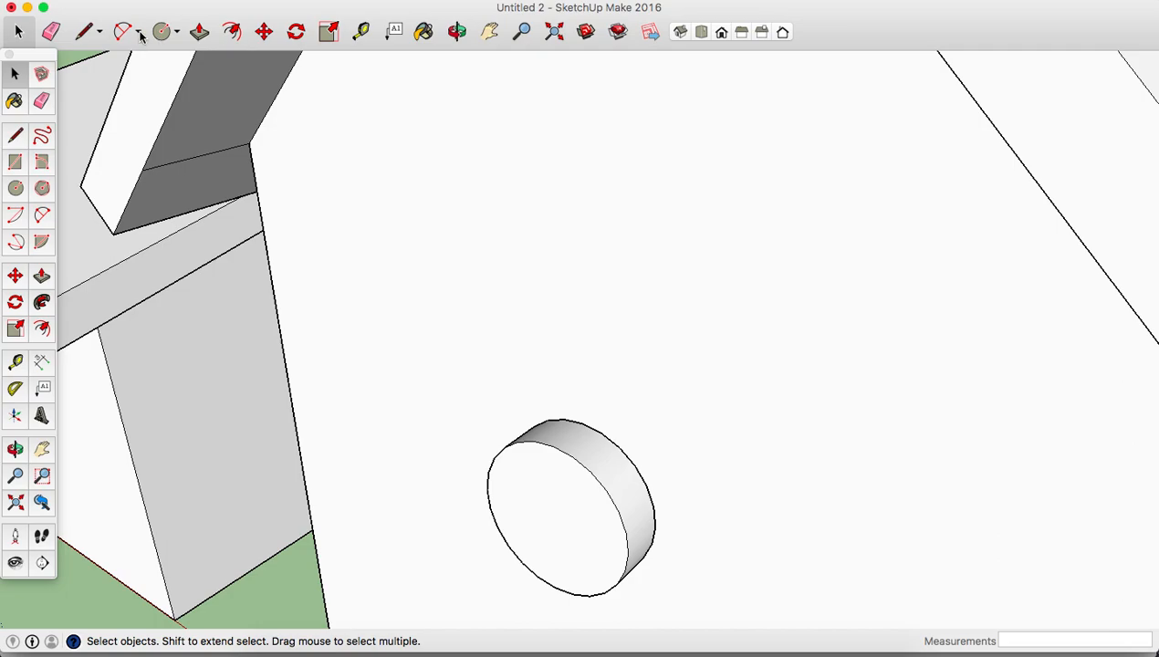
- Push the circular disc about 0.15 m back into the front wall and delete its face to open a round window
{"action": "left_click", "coordinate": [199, 32]}
{"action": "left_click", "coordinate": [553, 534]}
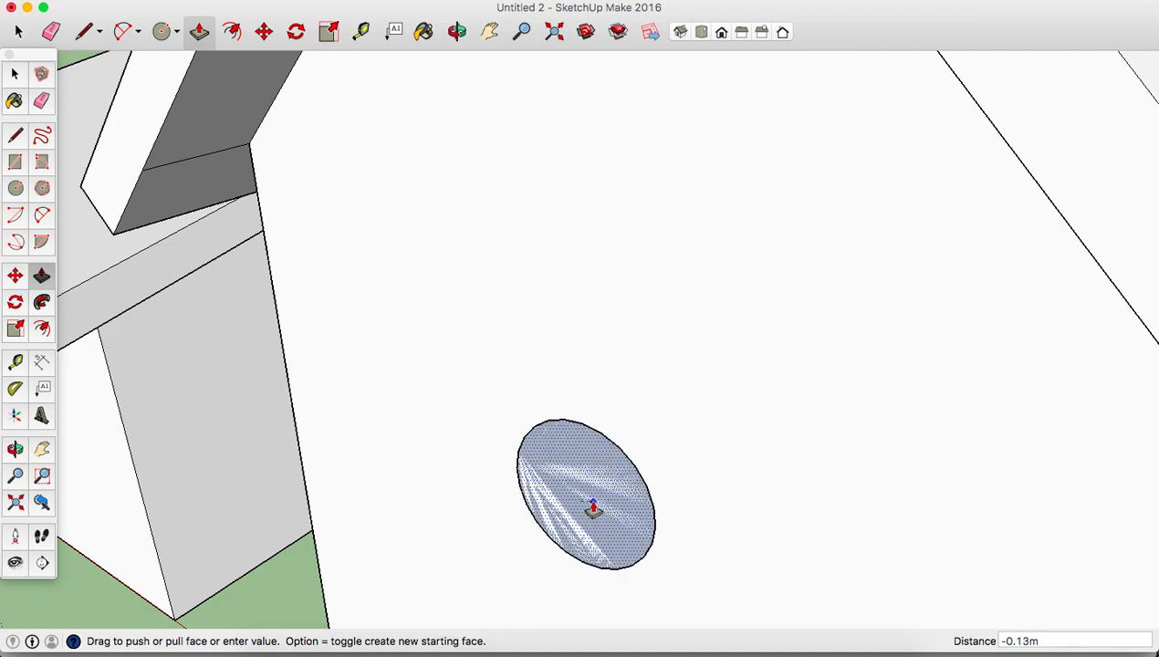
{"action": "left_click", "coordinate": [589, 511]}
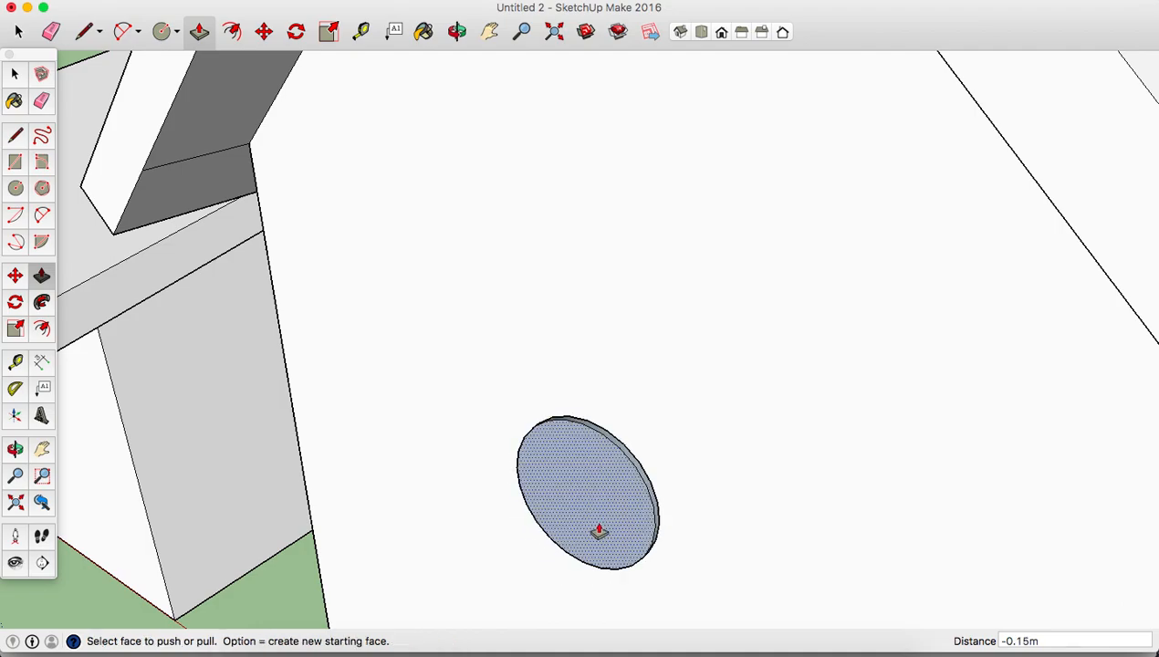
{"action": "left_click", "coordinate": [20, 32]}
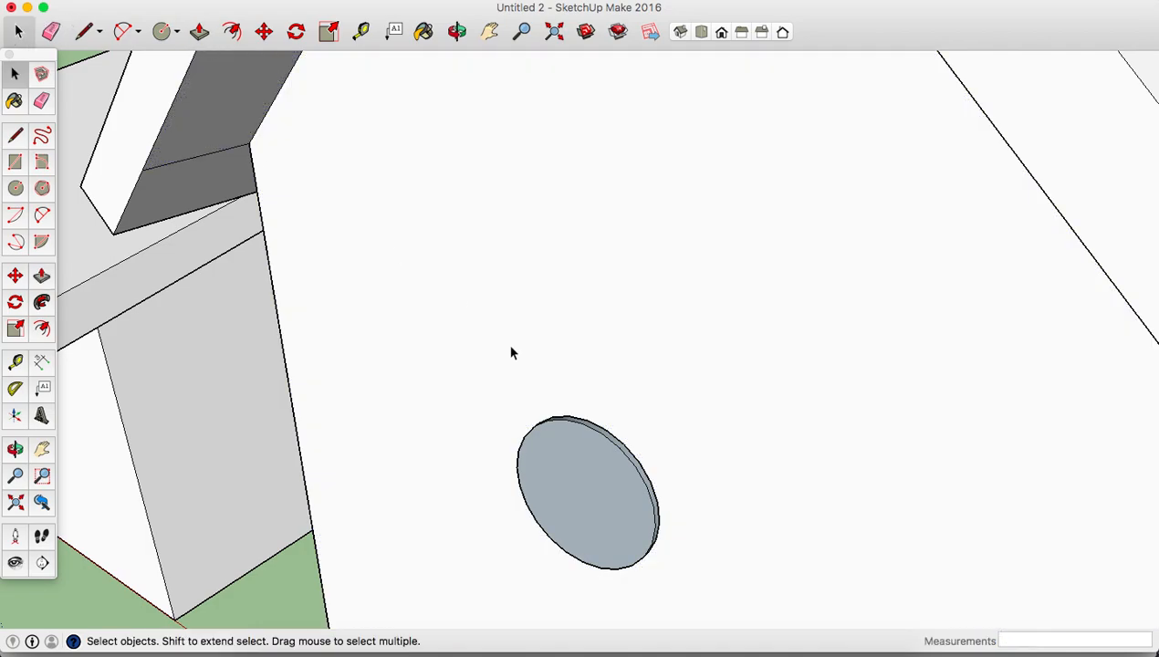
{"action": "left_click", "coordinate": [593, 527]}
{"action": "key", "text": "Delete"}
- Open the shadow settings and turn on sun-based shading for the model
{"action": "middle_click_drag", "start_coordinate": [650, 520], "coordinate": [654, 506]}
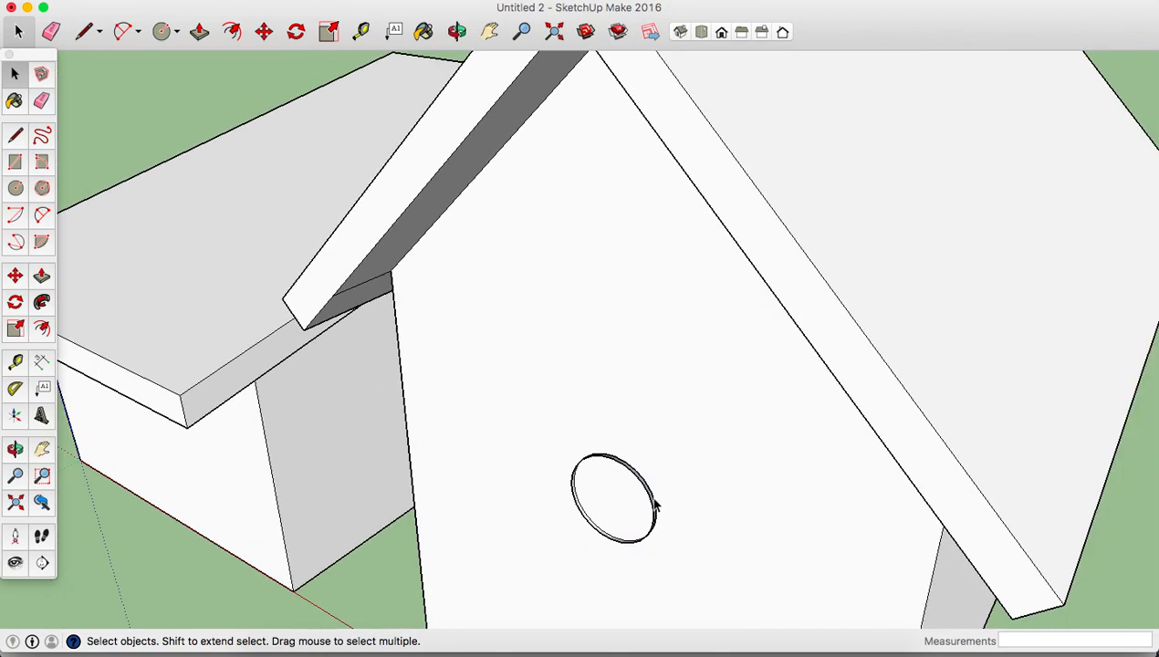
{"action": "scroll", "coordinate": [654, 505], "scroll_direction": "down", "scroll_amount": 6}
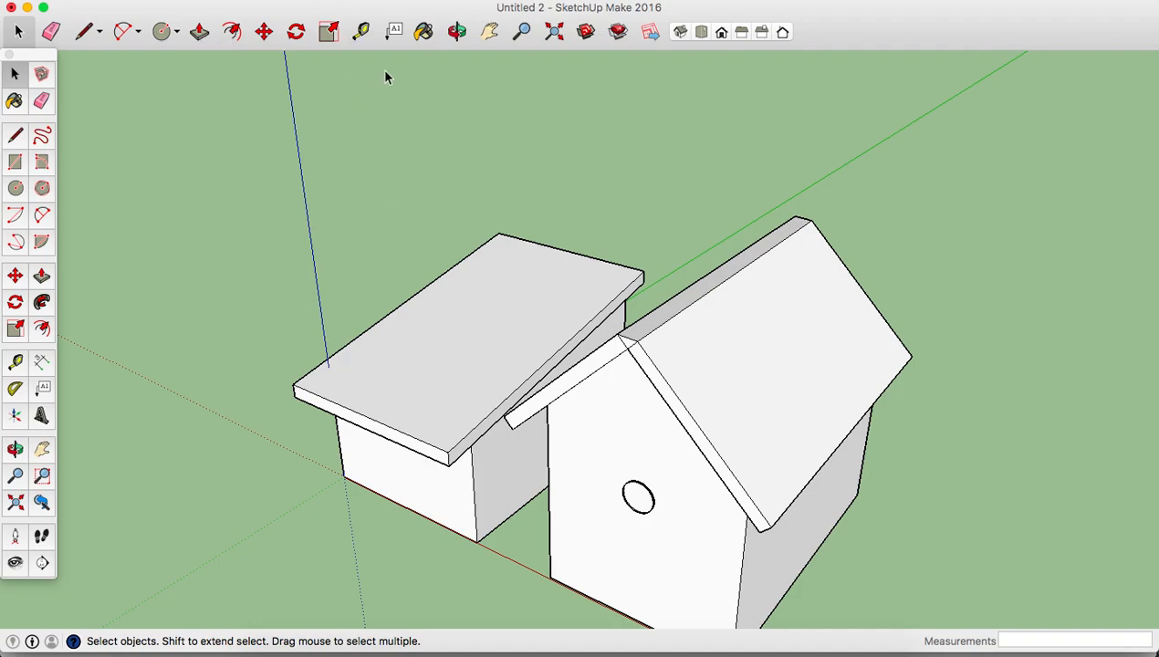
{"action": "left_click", "coordinate": [377, 1]}
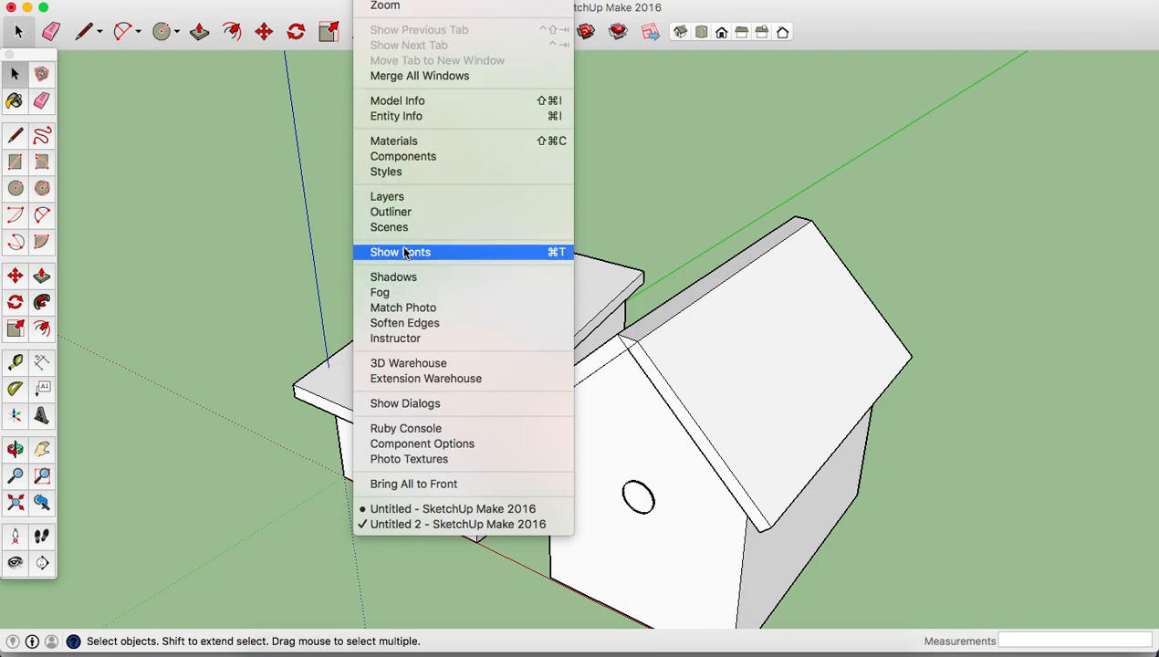
{"action": "left_click", "coordinate": [398, 277]}
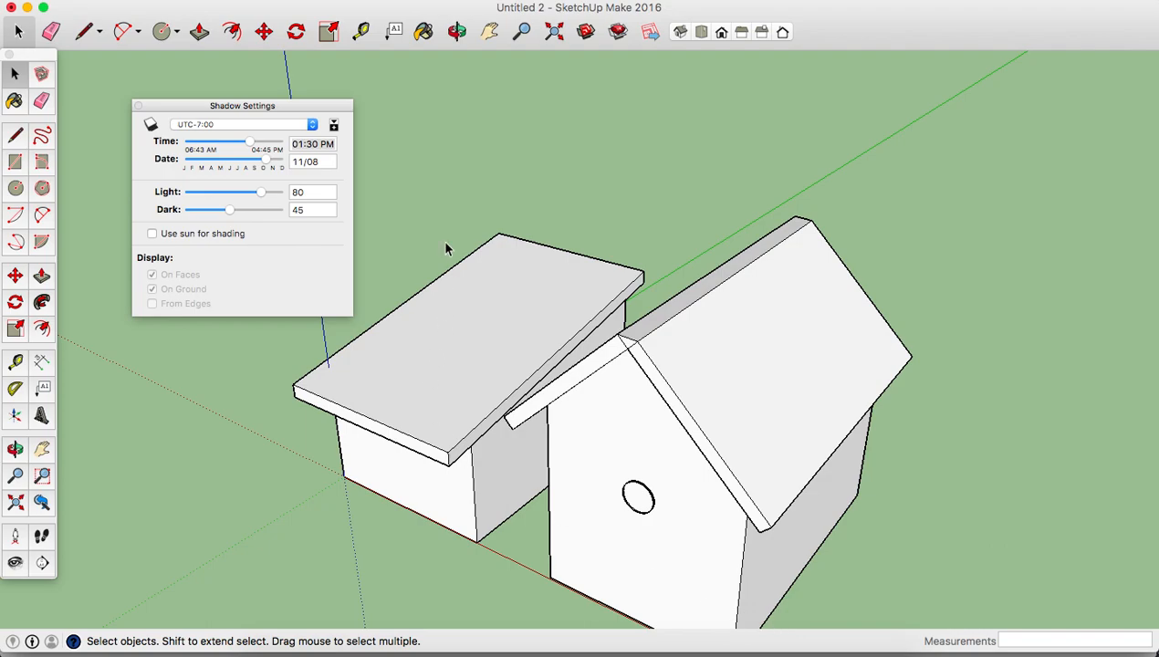
{"action": "left_click", "coordinate": [152, 234]}
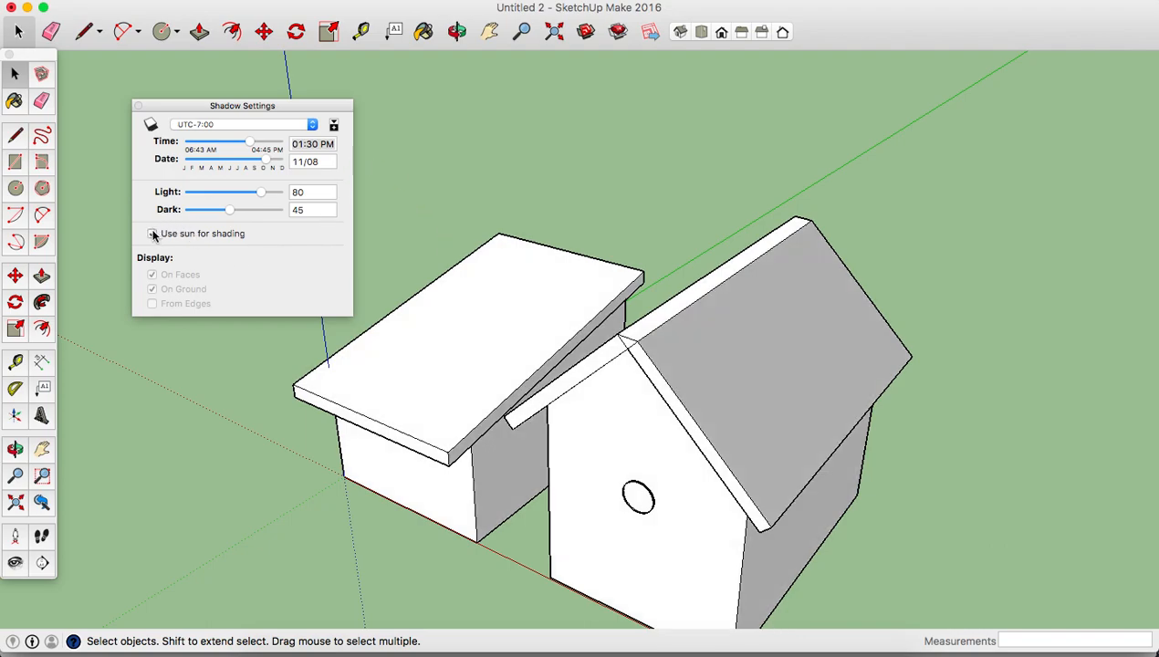
- Set the shadow time to 03:24 PM and the Dark value to 28
{"action": "left_click", "coordinate": [454, 34]}
{"action": "left_click_drag", "start_coordinate": [647, 311], "coordinate": [566, 256]}
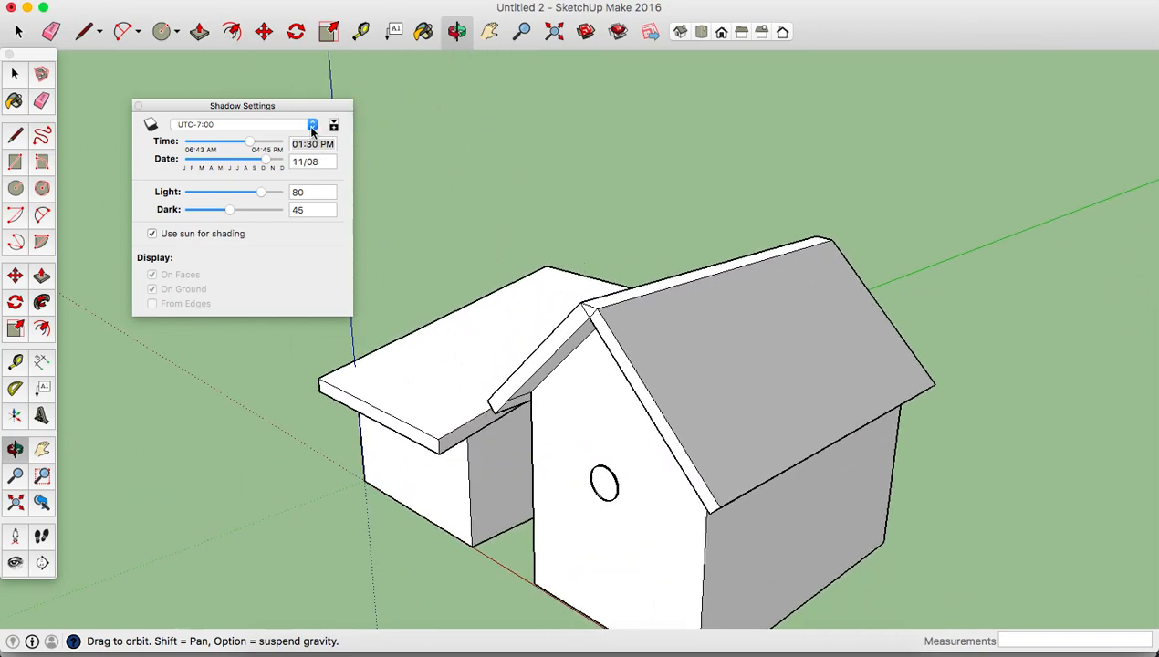
{"action": "mouse_move", "coordinate": [253, 146]}
{"action": "left_mouse_down"}
{"action": "mouse_move", "coordinate": [285, 147]}
{"action": "mouse_move", "coordinate": [182, 144]}
{"action": "mouse_move", "coordinate": [269, 149]}
{"action": "left_mouse_up"}
{"action": "mouse_move", "coordinate": [230, 212]}
{"action": "left_mouse_down"}
{"action": "mouse_move", "coordinate": [251, 212]}
{"action": "mouse_move", "coordinate": [213, 208]}
{"action": "left_mouse_up"}
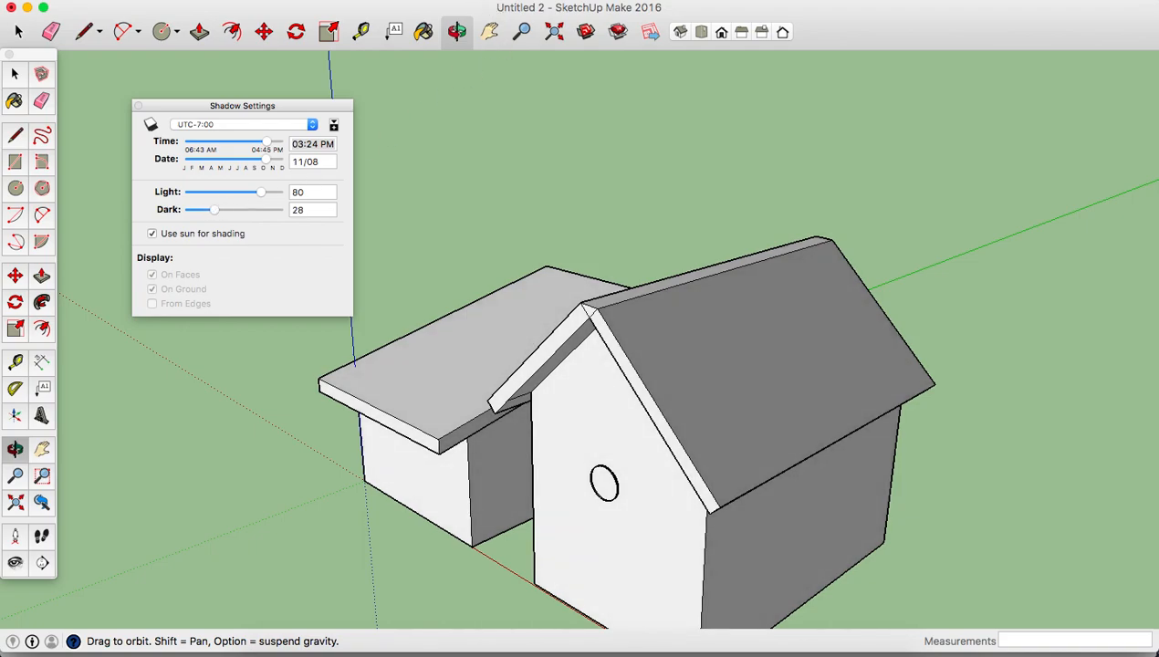
- Apply the light plank wood material to the front wall and the outer side wall of the gabled building
{"action": "left_click", "coordinate": [376, 0]}
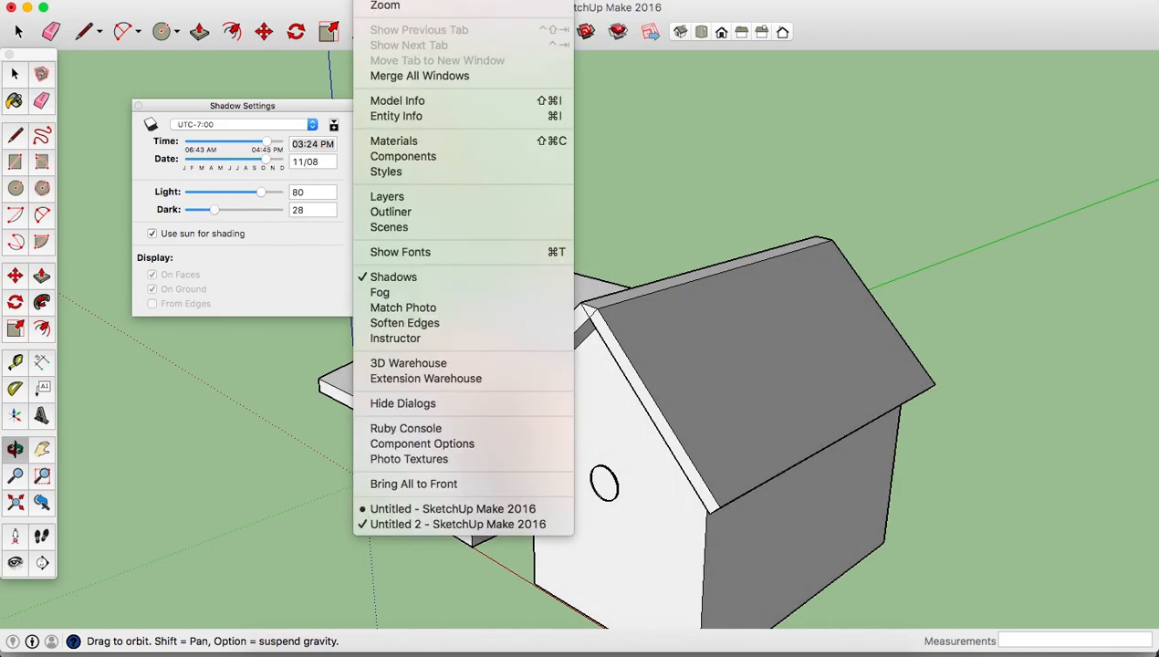
{"action": "left_click", "coordinate": [398, 143]}
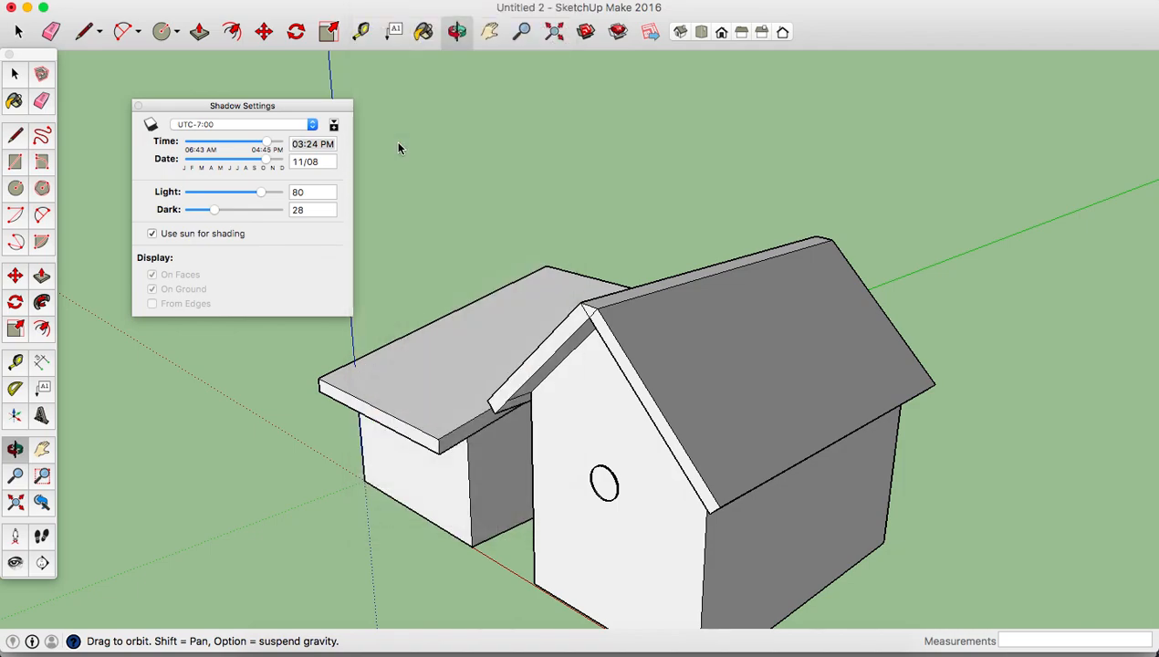
{"action": "left_click_drag", "start_coordinate": [98, 371], "coordinate": [604, 519]}
{"action": "left_click", "coordinate": [633, 546]}
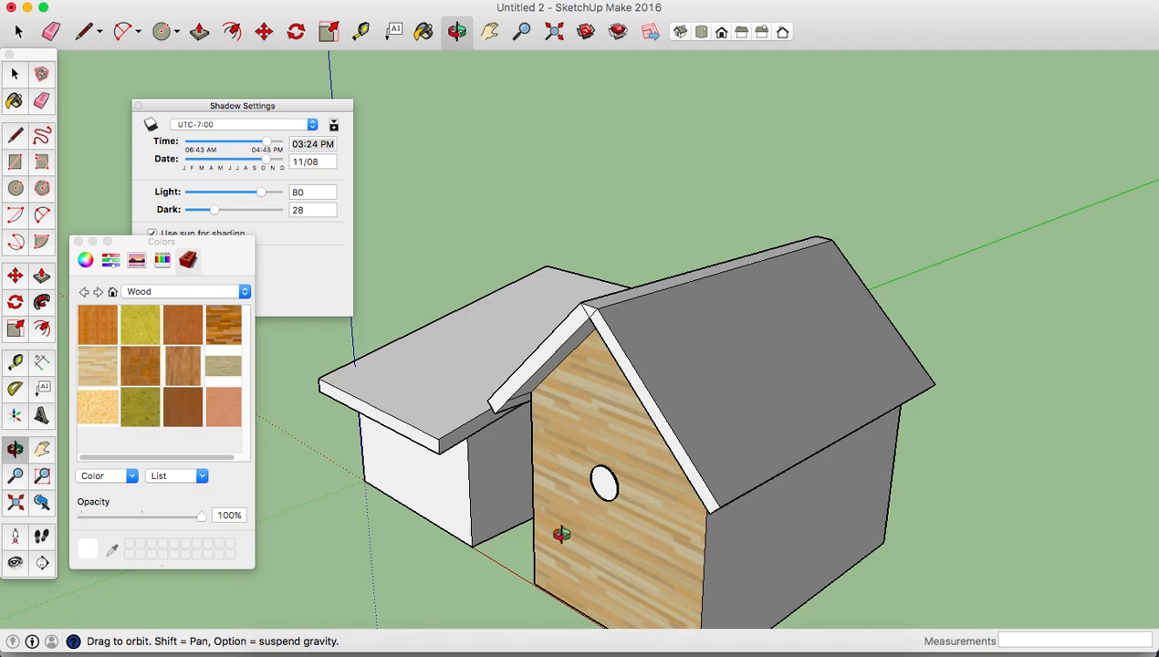
{"action": "left_click", "coordinate": [762, 545]}
- Apply the tan rounded shingle material from the Roofing collection to the outer slope of the gabled roof
{"action": "left_click", "coordinate": [244, 292]}
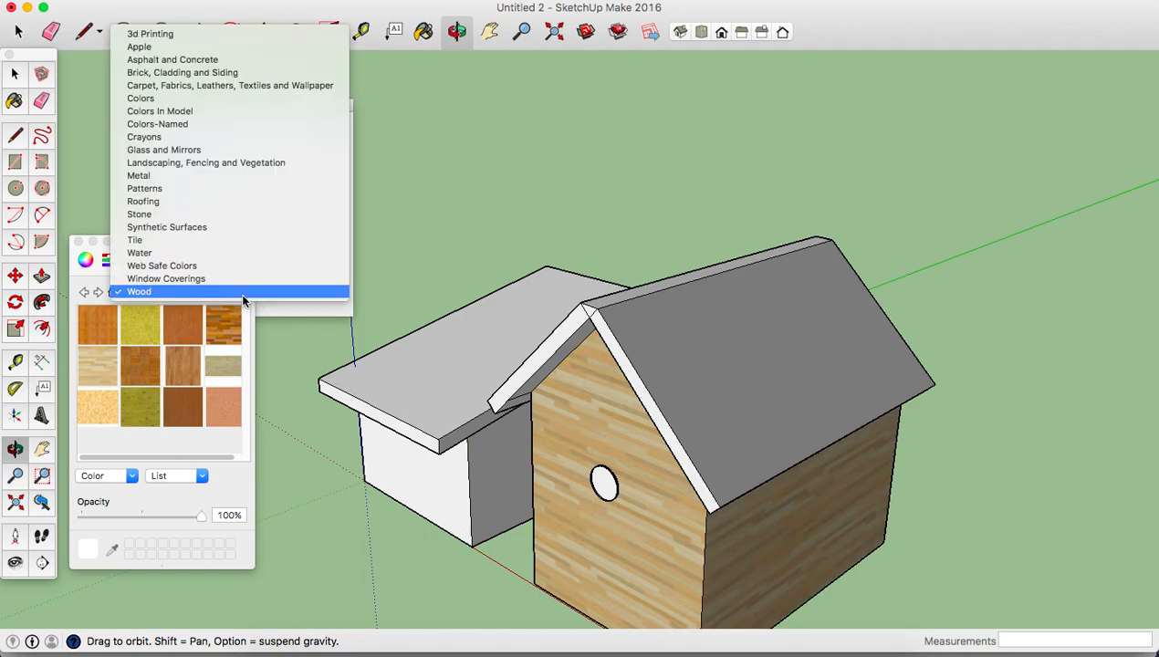
{"action": "left_click", "coordinate": [142, 201]}
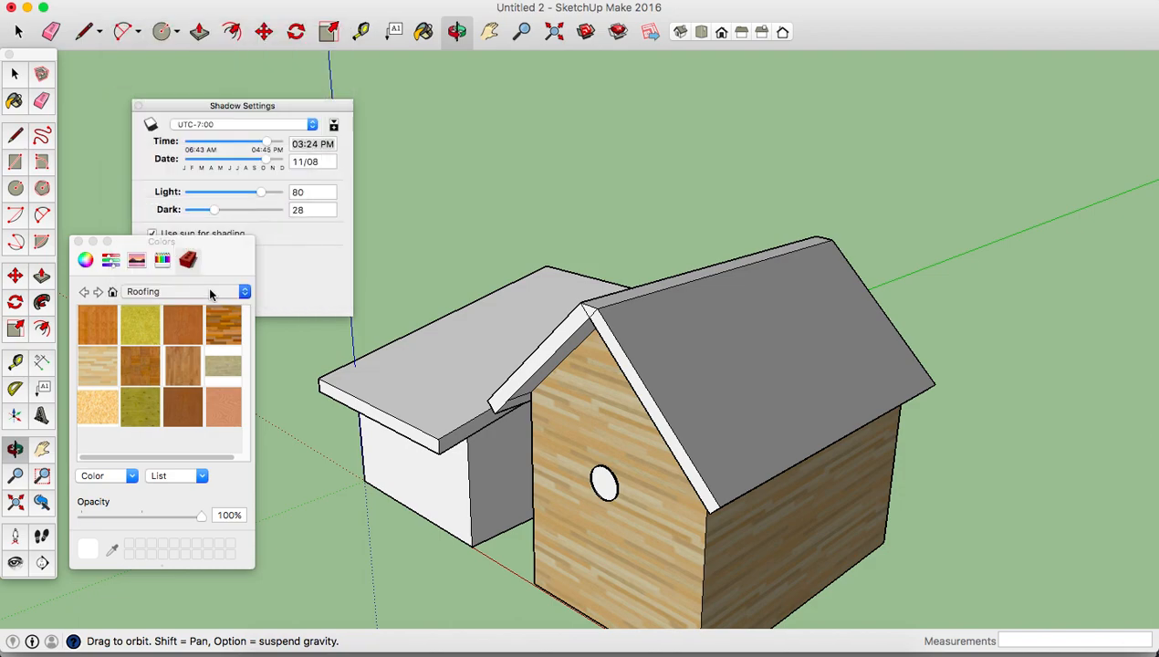
{"action": "left_click", "coordinate": [182, 328]}
{"action": "left_click", "coordinate": [730, 392]}
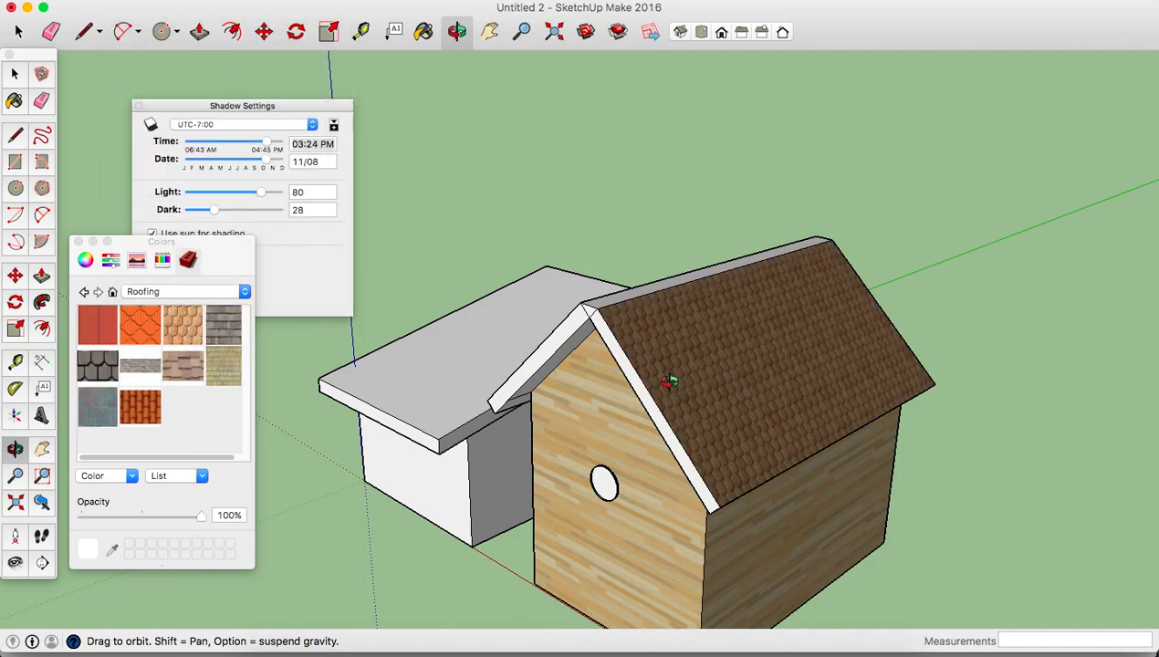
- Apply the dark gray scalloped shingle material from the Roofing collection to the top of the low building's roof and close the materials browser
{"action": "left_click", "coordinate": [101, 366]}
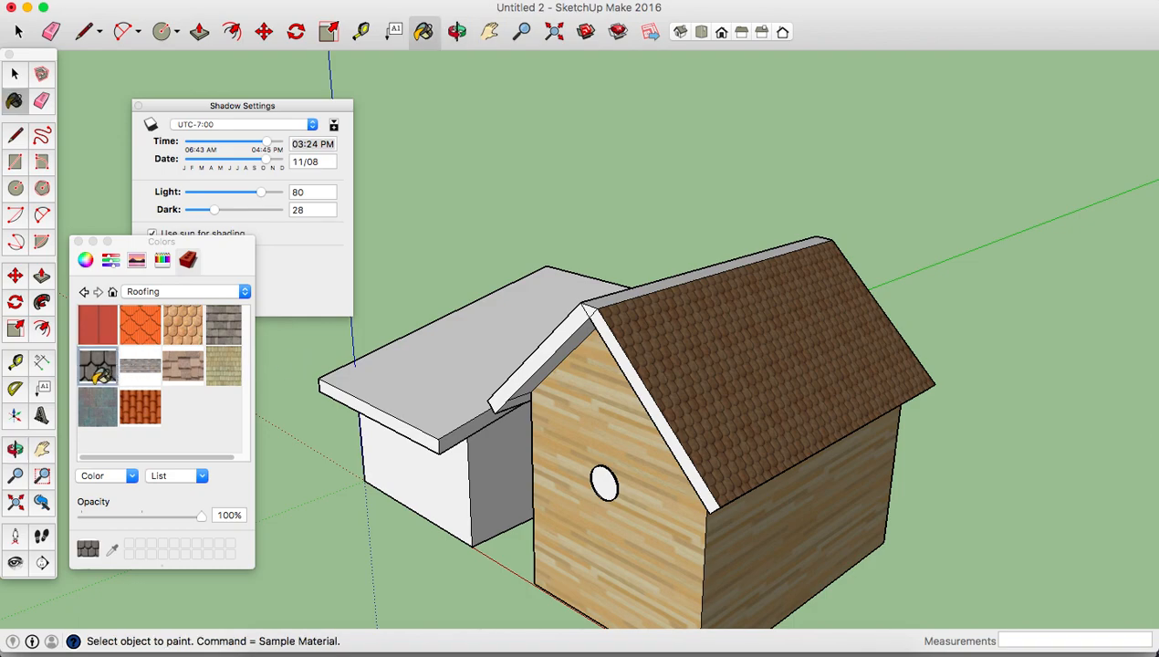
{"action": "left_click", "coordinate": [422, 368]}
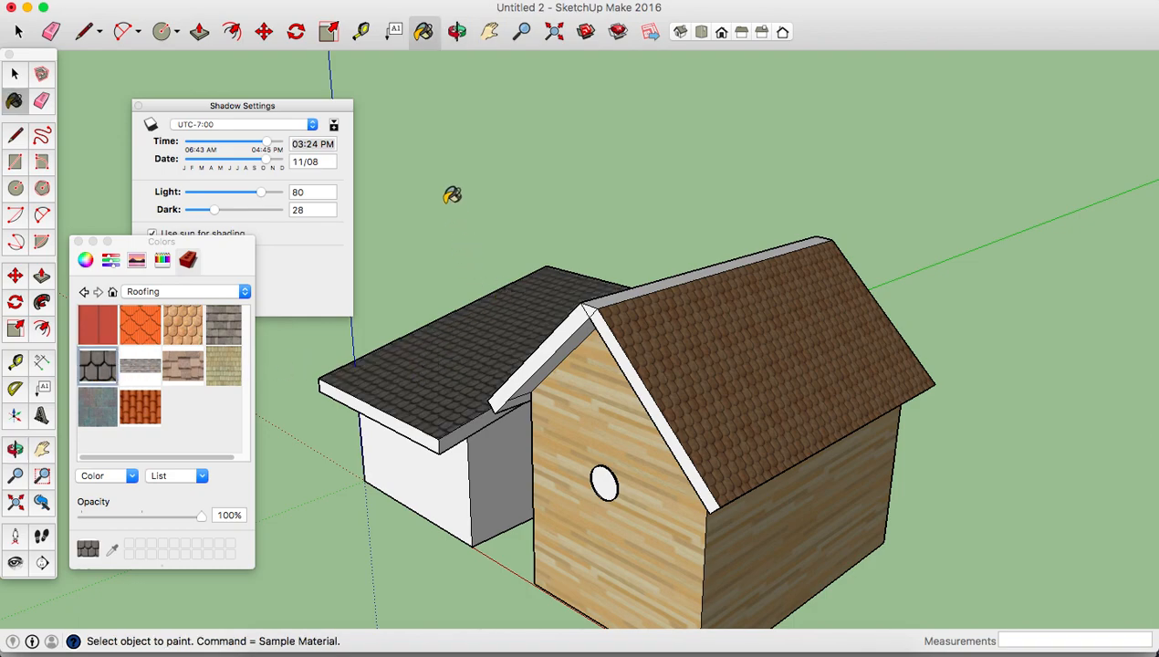
{"action": "left_click", "coordinate": [79, 241]}
- Open the style settings and show the Sketchy Edges collection
{"action": "left_click", "coordinate": [377, 0]}
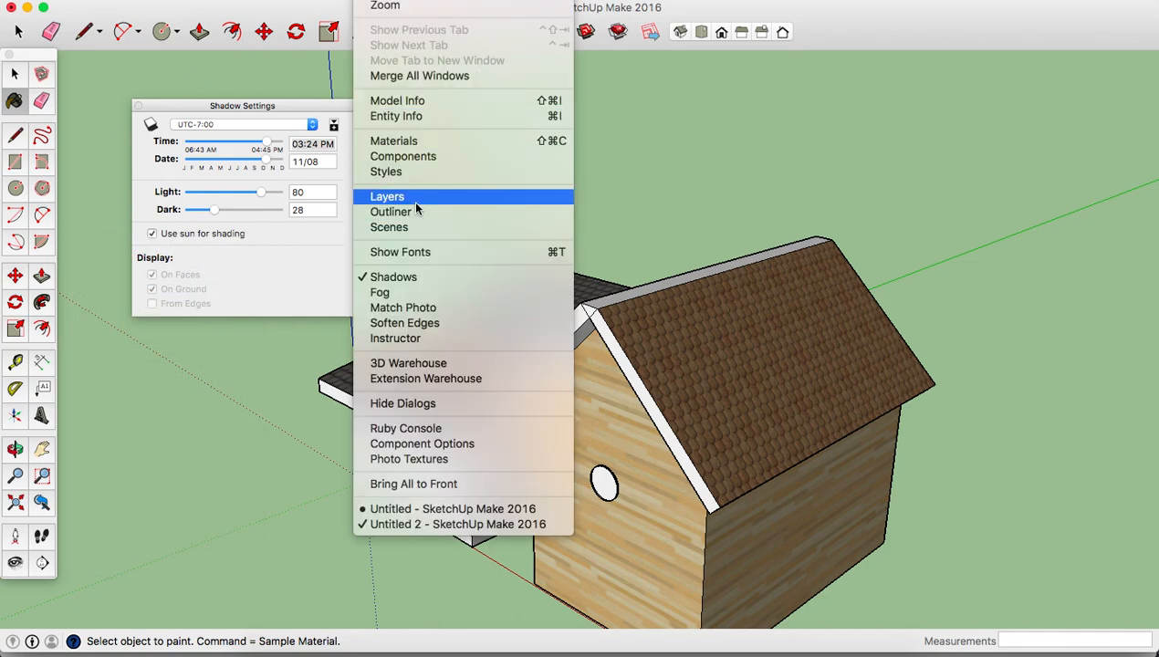
{"action": "left_click", "coordinate": [407, 175]}
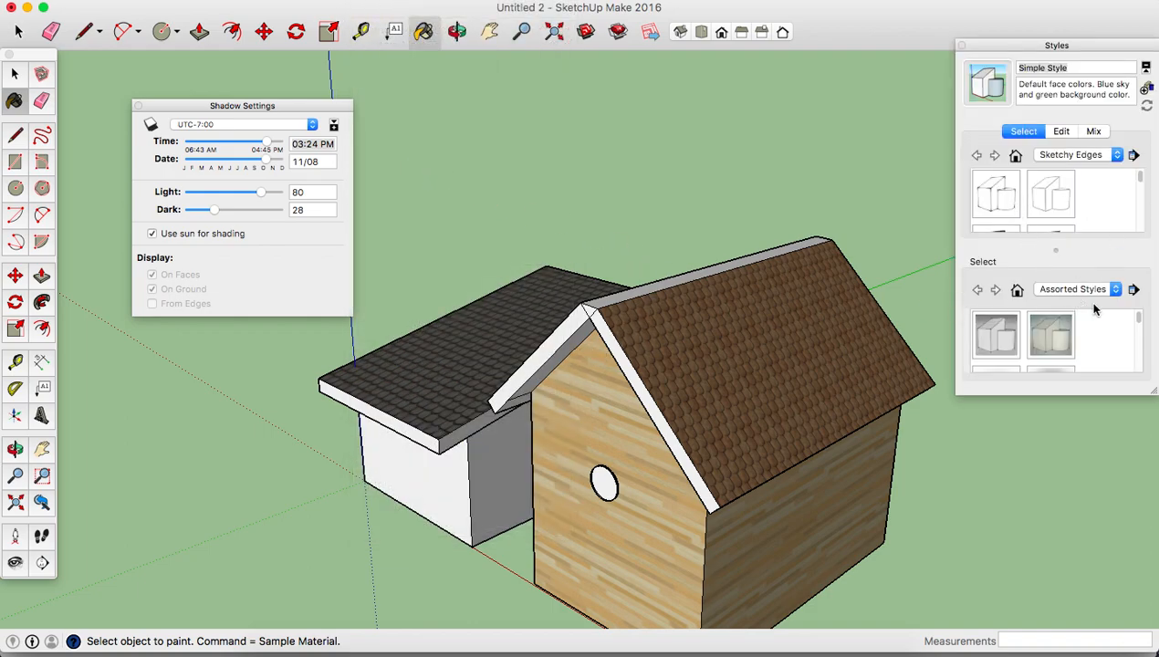
{"action": "left_click", "coordinate": [1116, 290]}
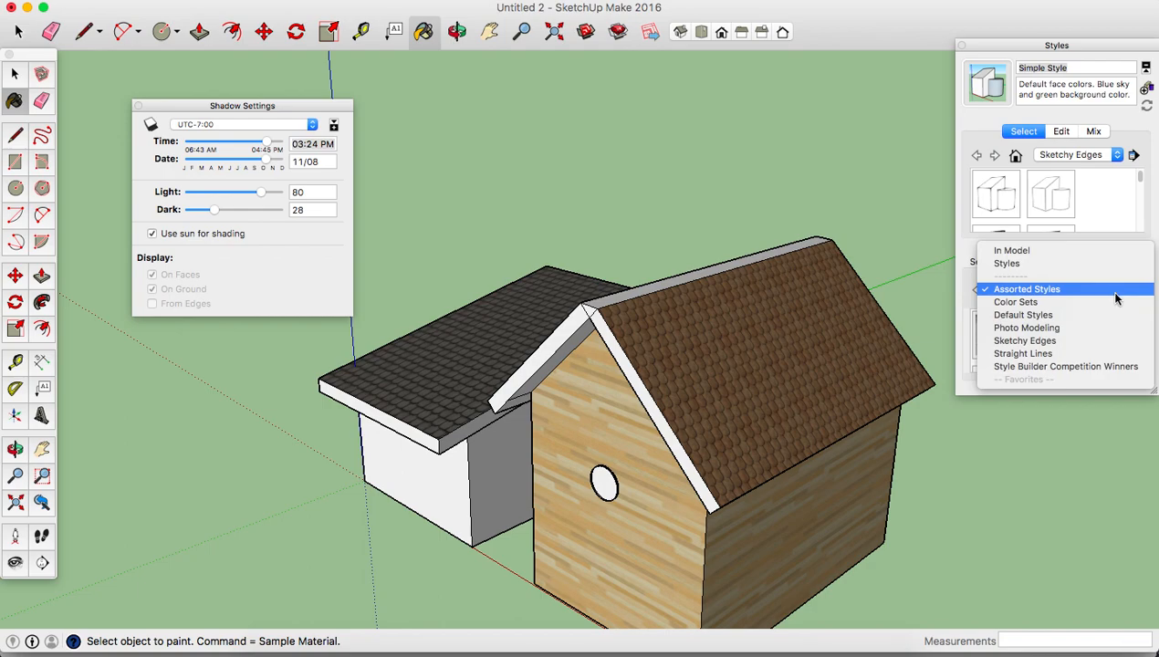
{"action": "left_click", "coordinate": [1077, 341]}
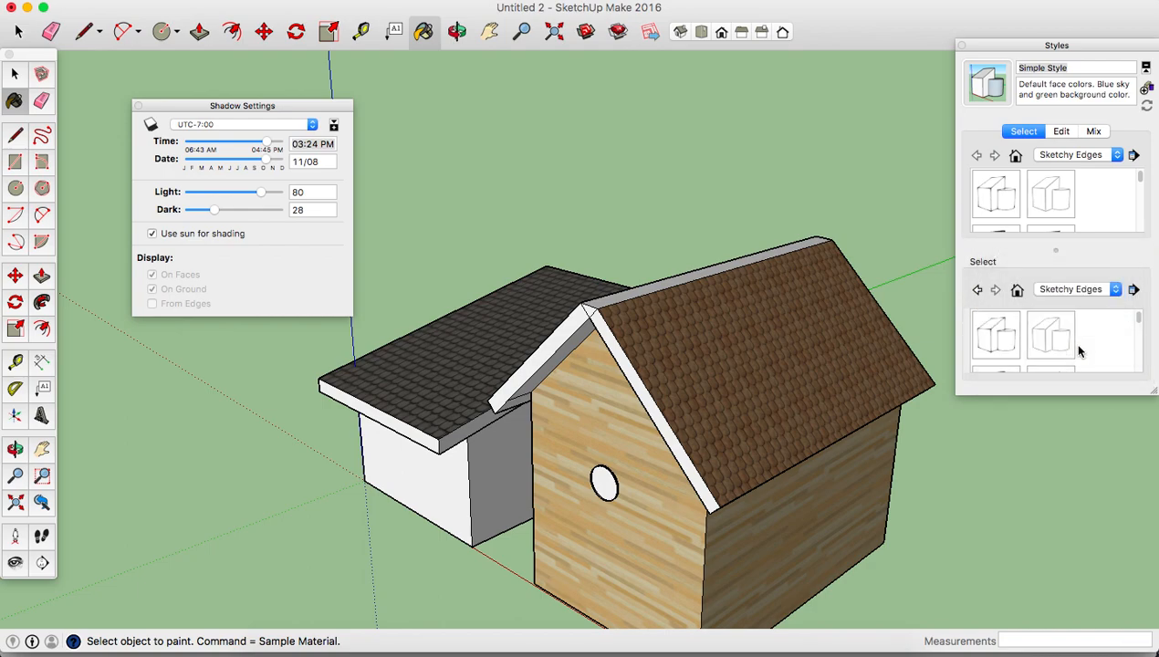
- Try the Airbrush with Endpoints and Airbrush styles on the model, and settle on Brush Strokes Wide
{"action": "left_click", "coordinate": [996, 336]}
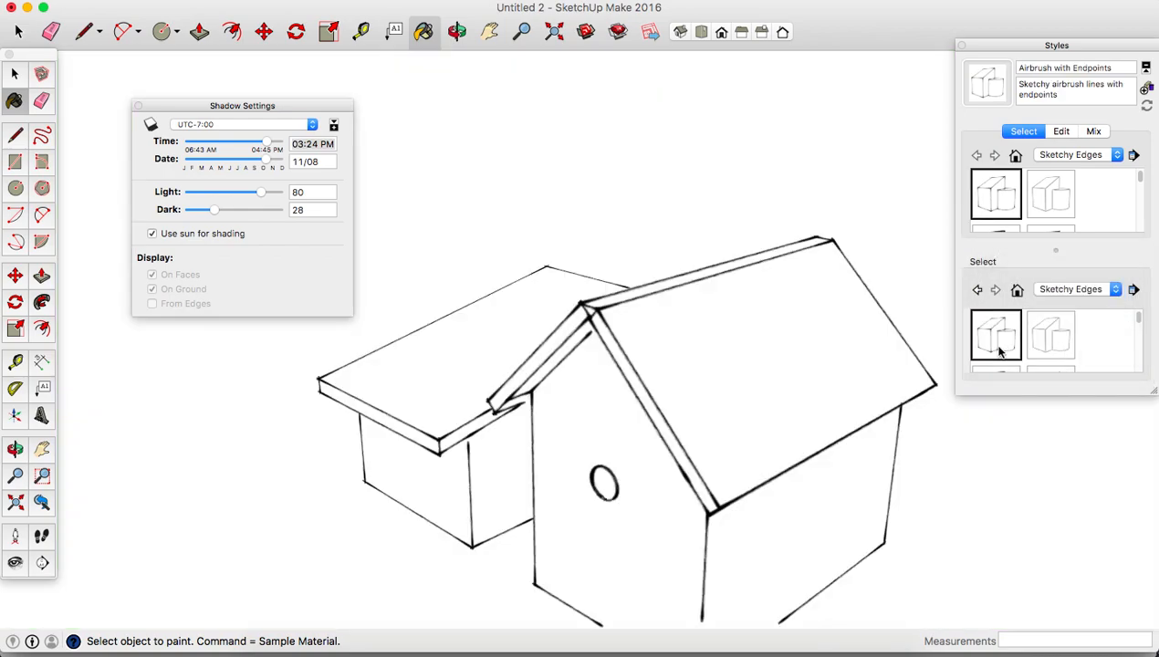
{"action": "left_click", "coordinate": [1050, 336]}
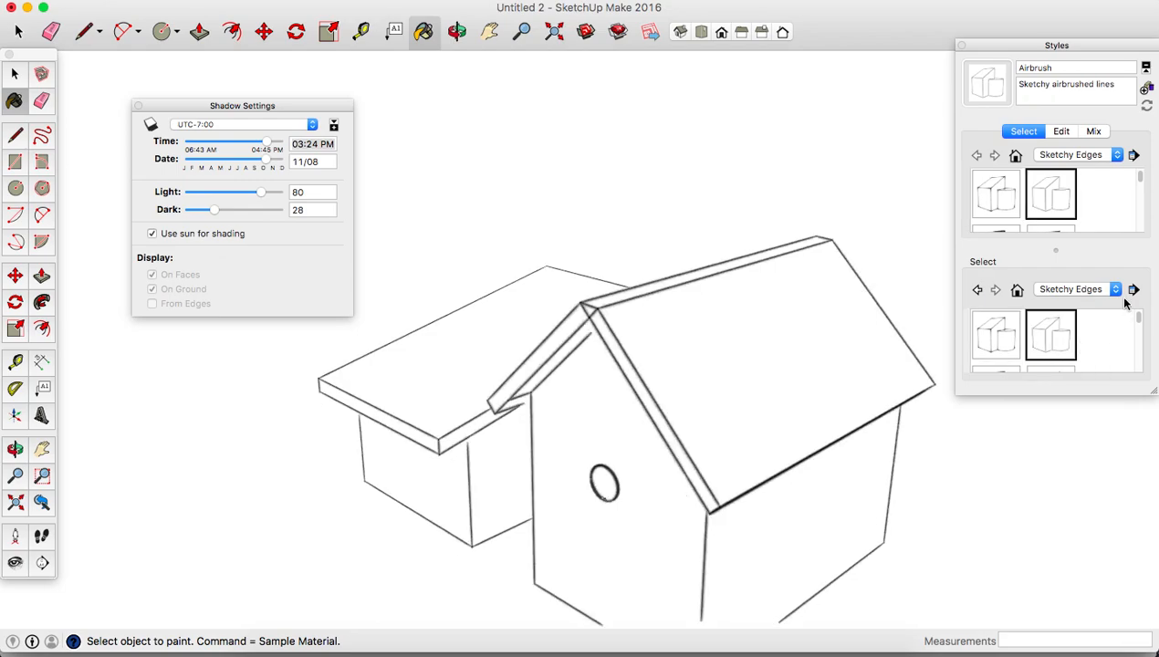
{"action": "scroll", "coordinate": [1027, 194], "scroll_direction": "down", "scroll_amount": 2}
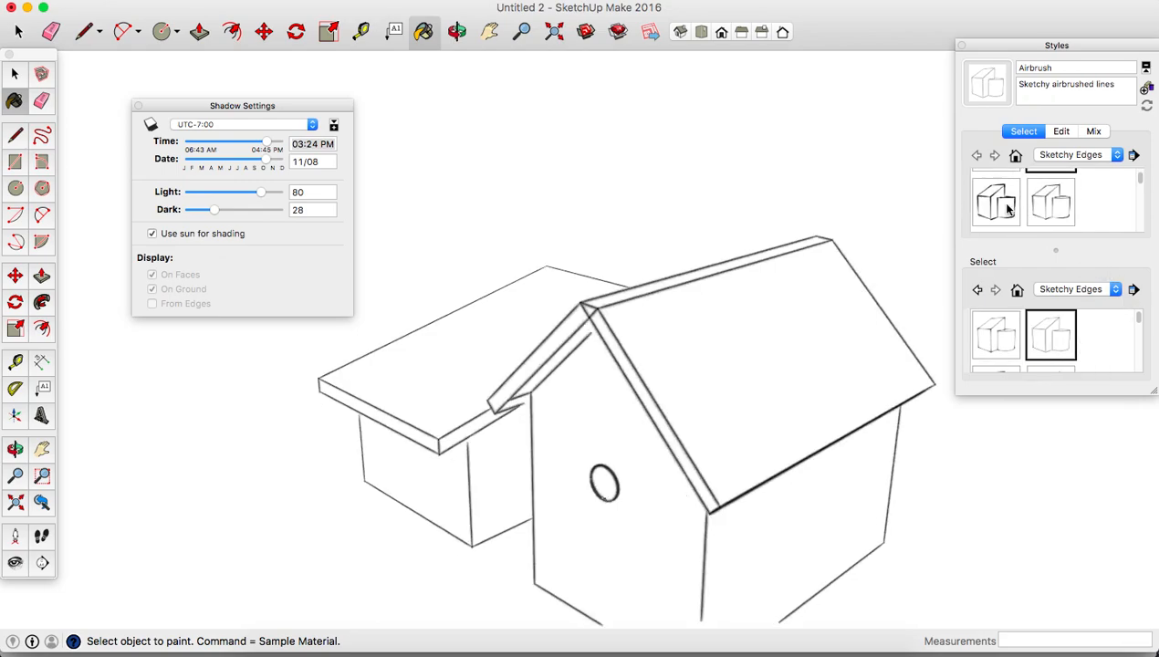
{"action": "left_click", "coordinate": [1001, 208]}
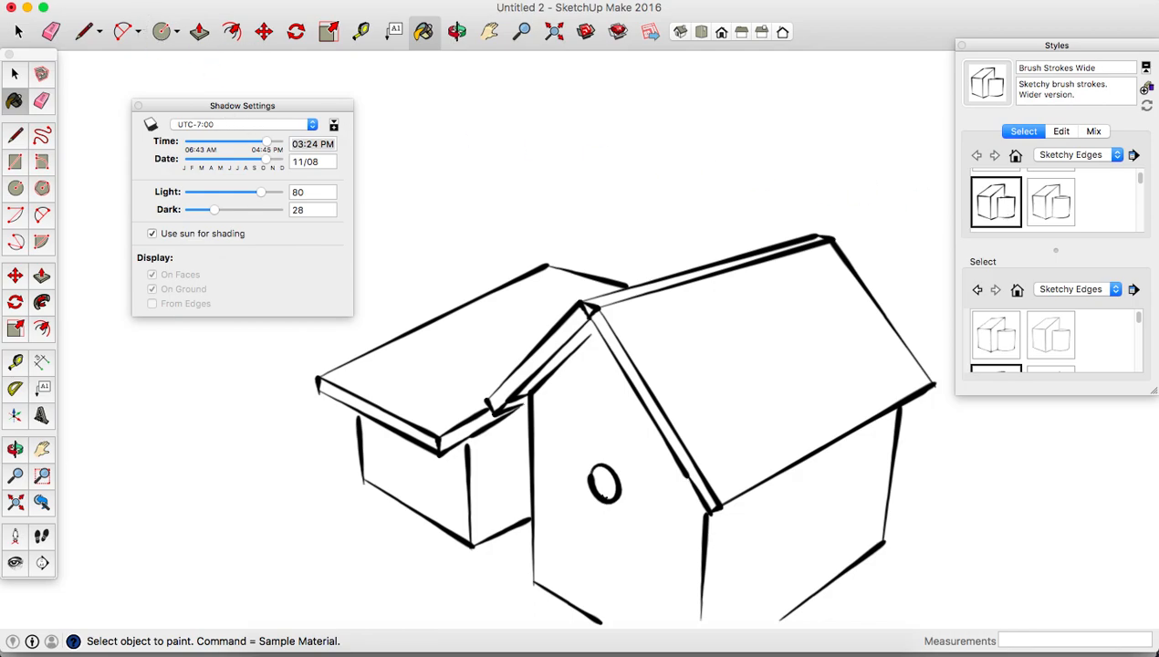
- Reopen the materials browser with the Roofing collection
{"action": "left_click", "coordinate": [379, 0]}
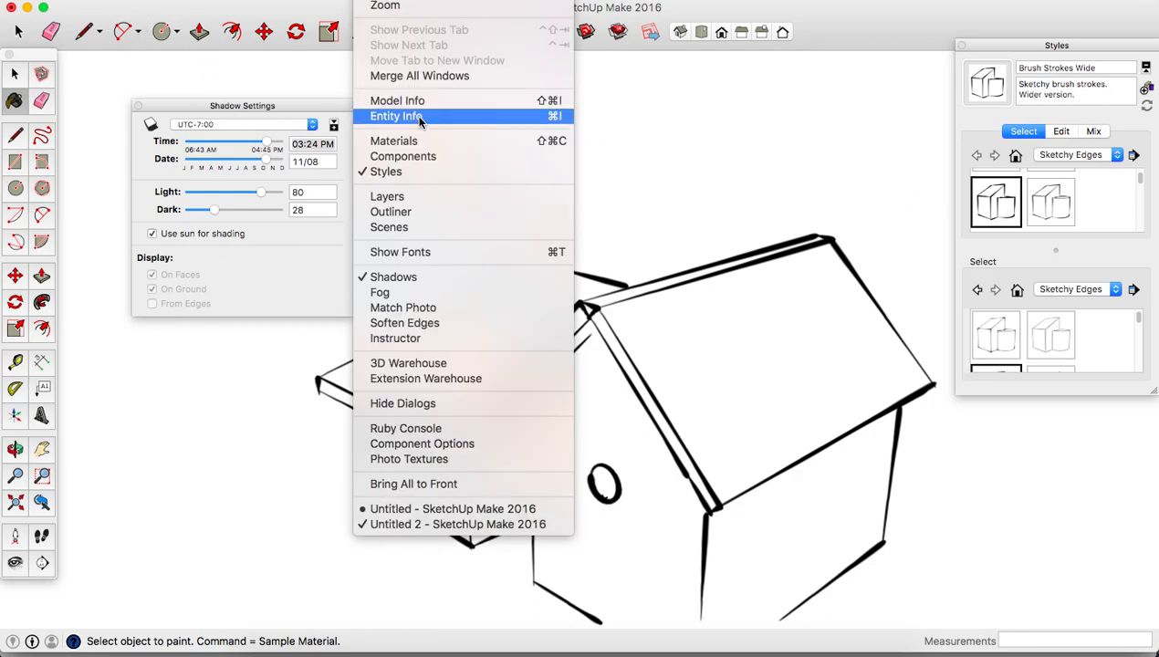
{"action": "left_click", "coordinate": [402, 140]}
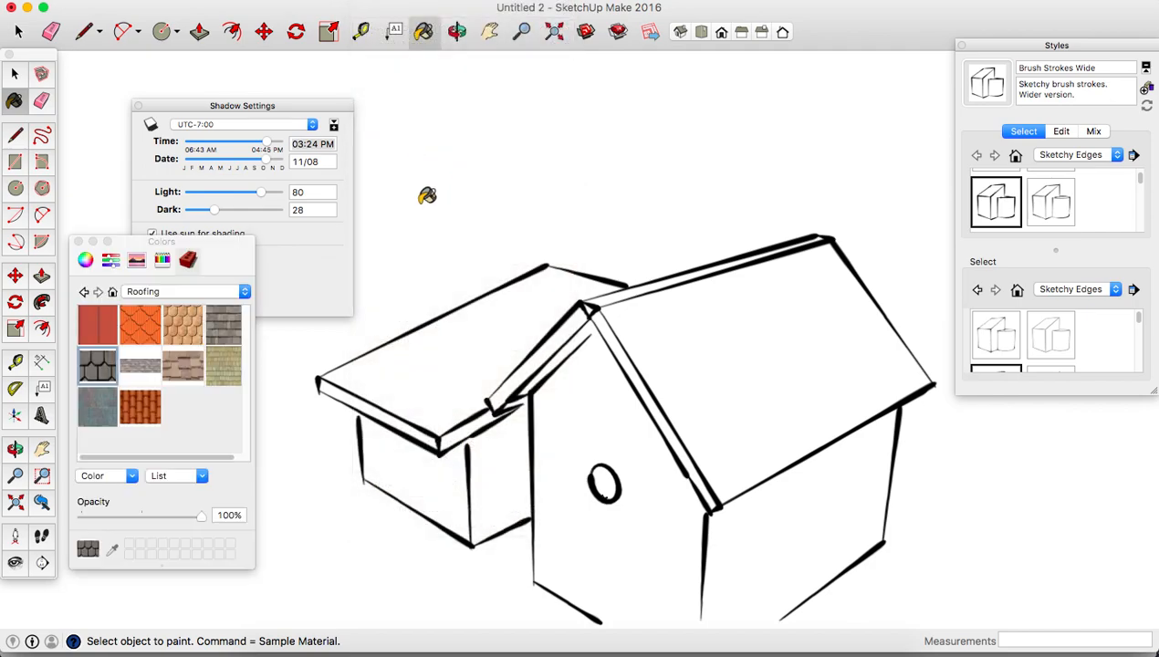